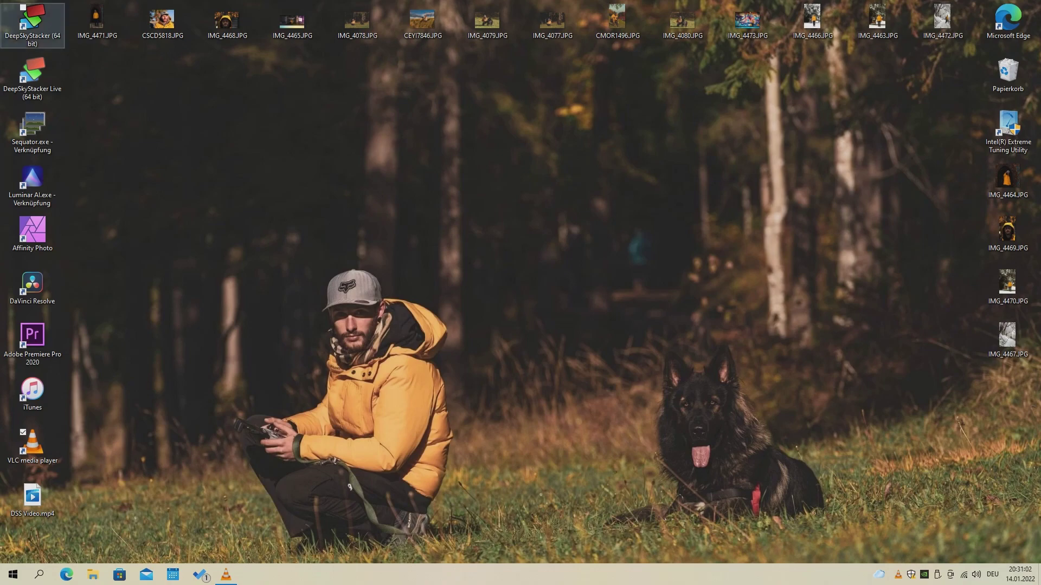
- Launch DeepSkyStacker (64 bit) from its desktop icon
double_click(32, 22)
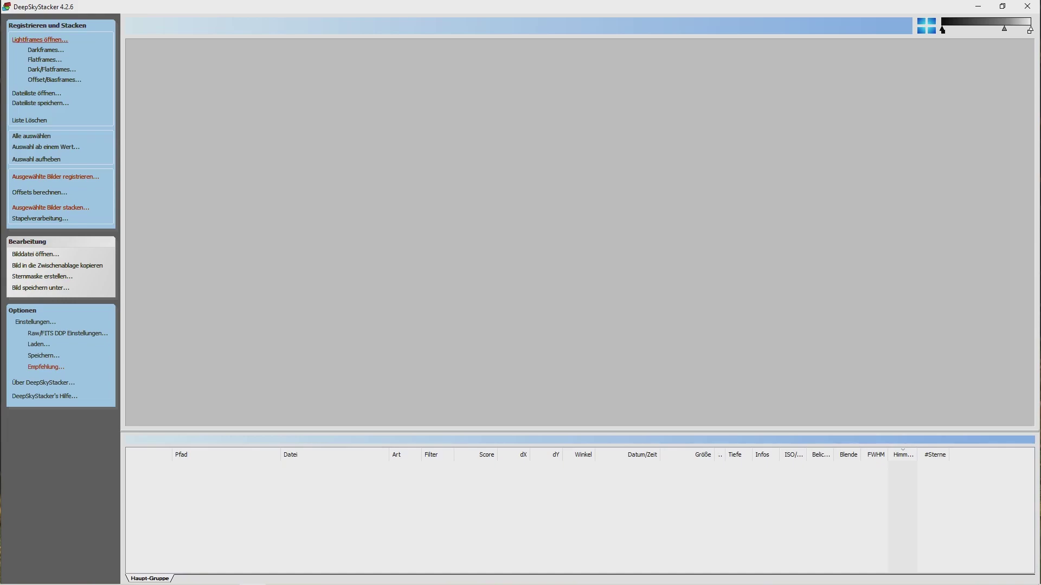
- Add NEF files 1OZ_2802 through 1OZ_3151 from the 114D7000 folder as light frames
click(40, 39)
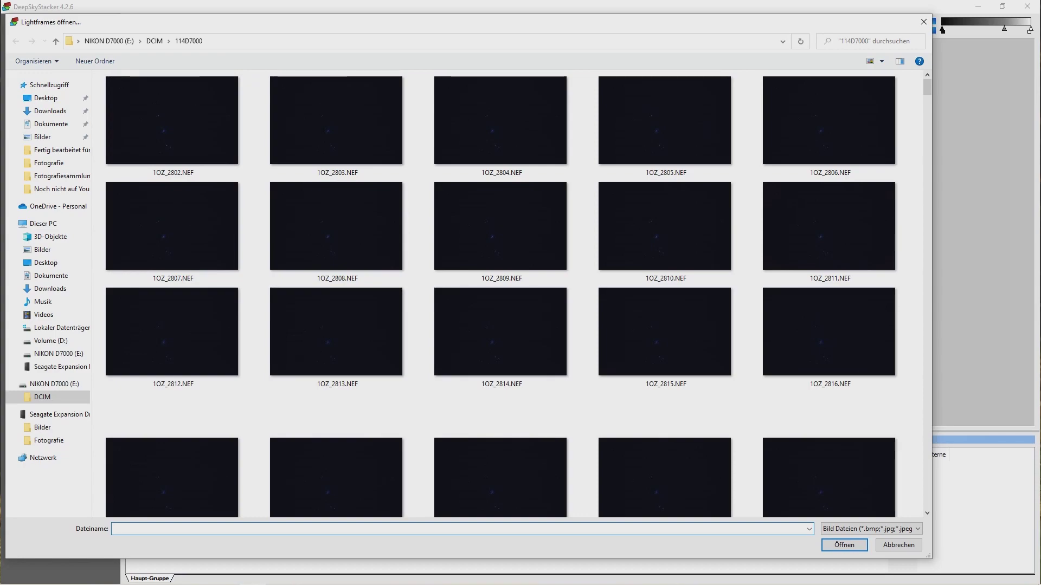
mouse_move(95, 107)
mouse_down()
mouse_move(386, 150)
mouse_move(899, 523)
mouse_up()
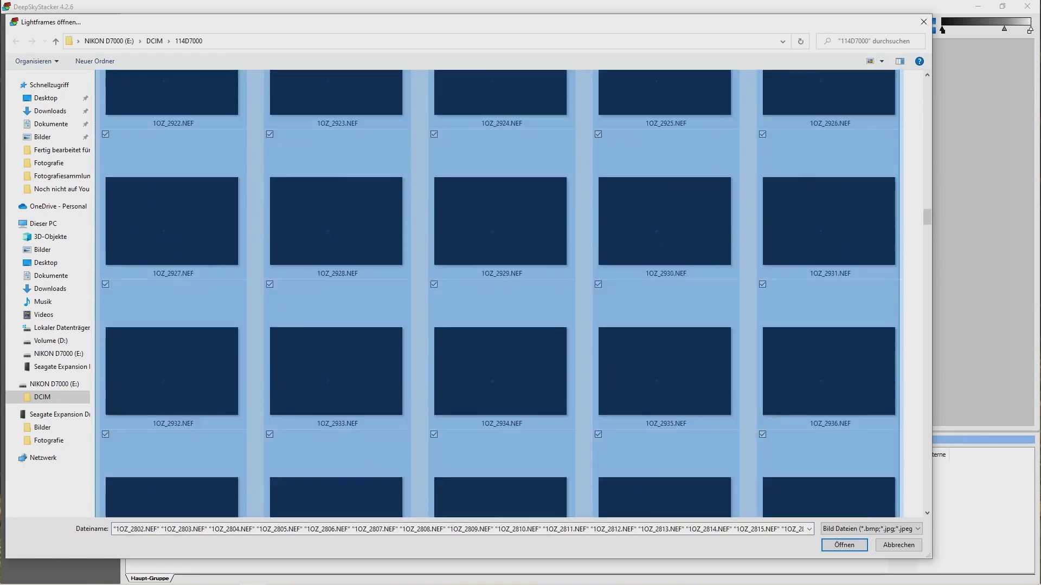
drag(899, 523, 899, 523)
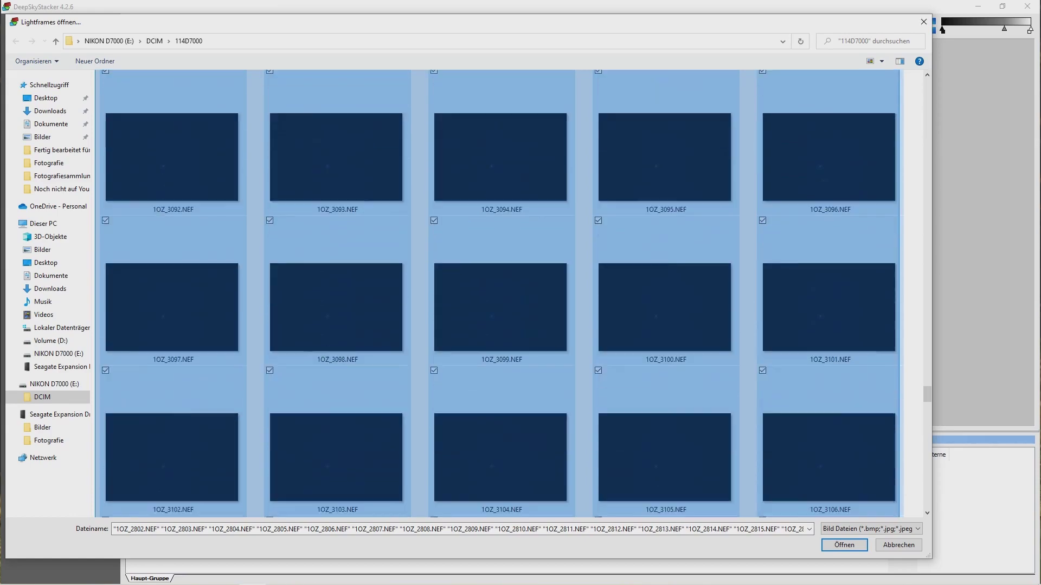
mouse_move(899, 523)
mouse_down()
mouse_move(871, 342)
mouse_move(886, 292)
mouse_move(875, 262)
mouse_move(875, 313)
mouse_up()
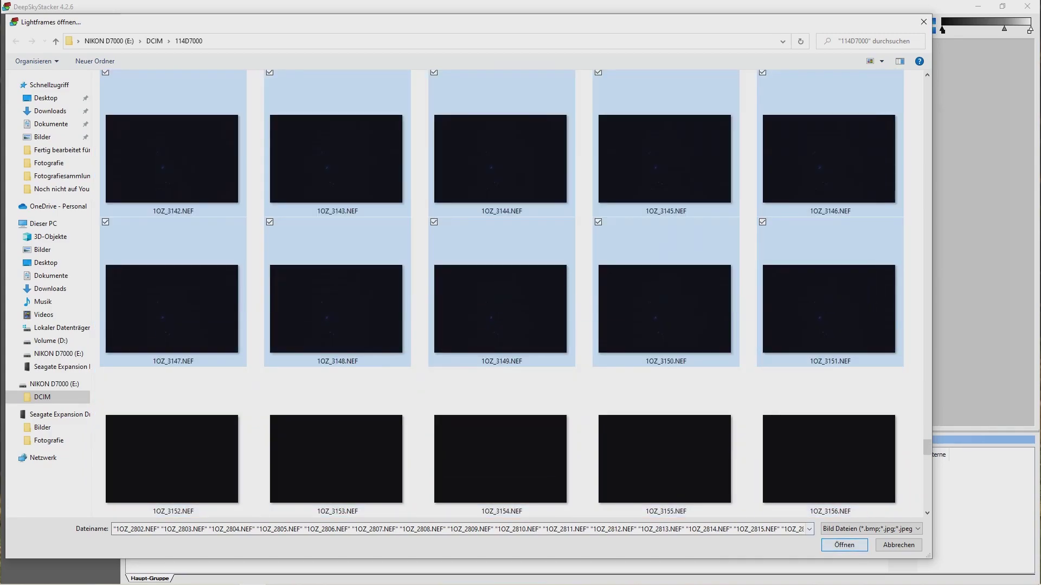
click(844, 545)
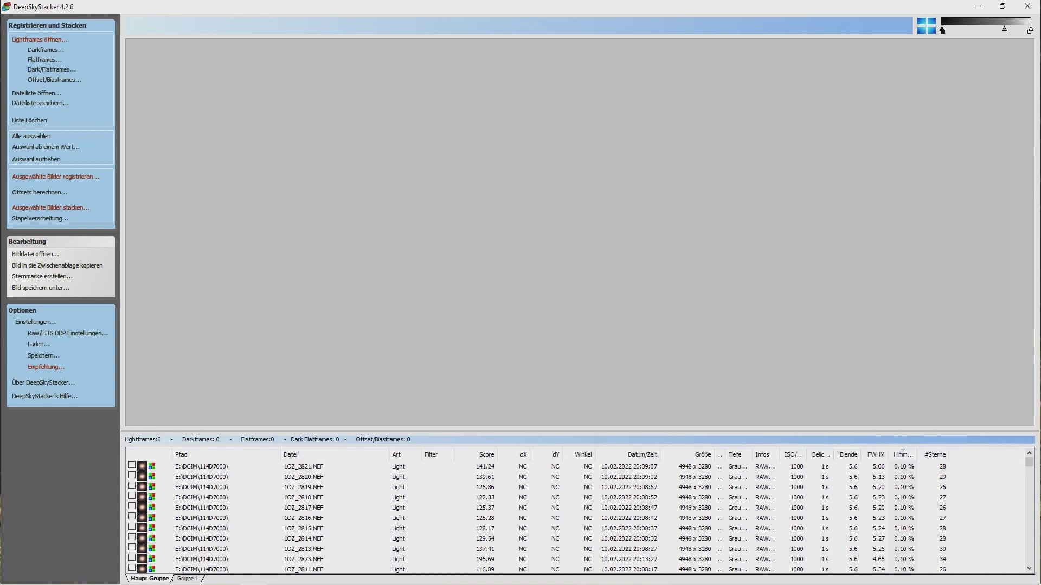
- Add the 50 NEF files from 1OZ_3152 to the folder's end as dark frames
click(46, 50)
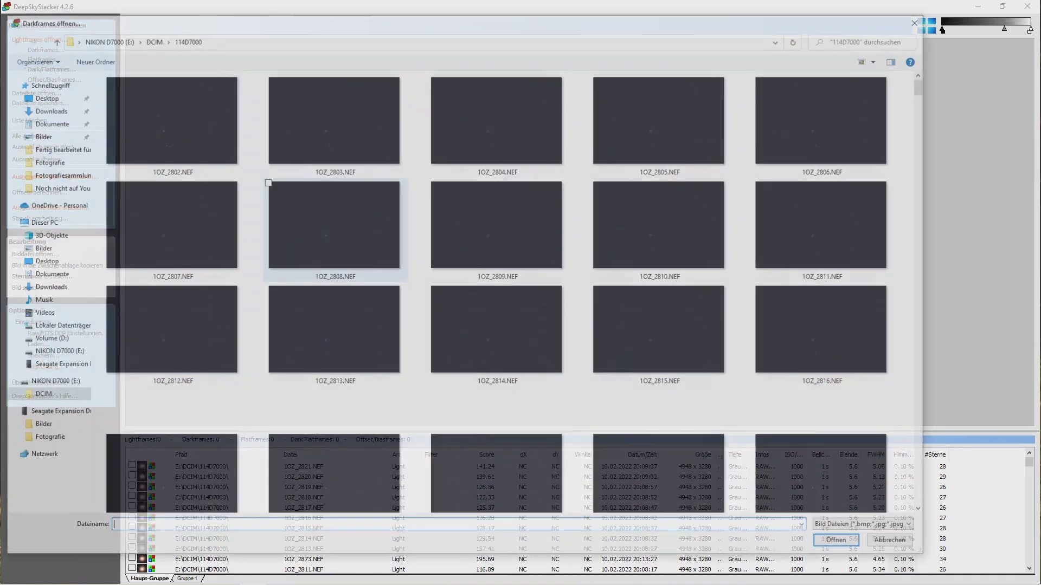
mouse_move(927, 95)
mouse_down()
mouse_move(927, 496)
mouse_move(190, 286)
mouse_up()
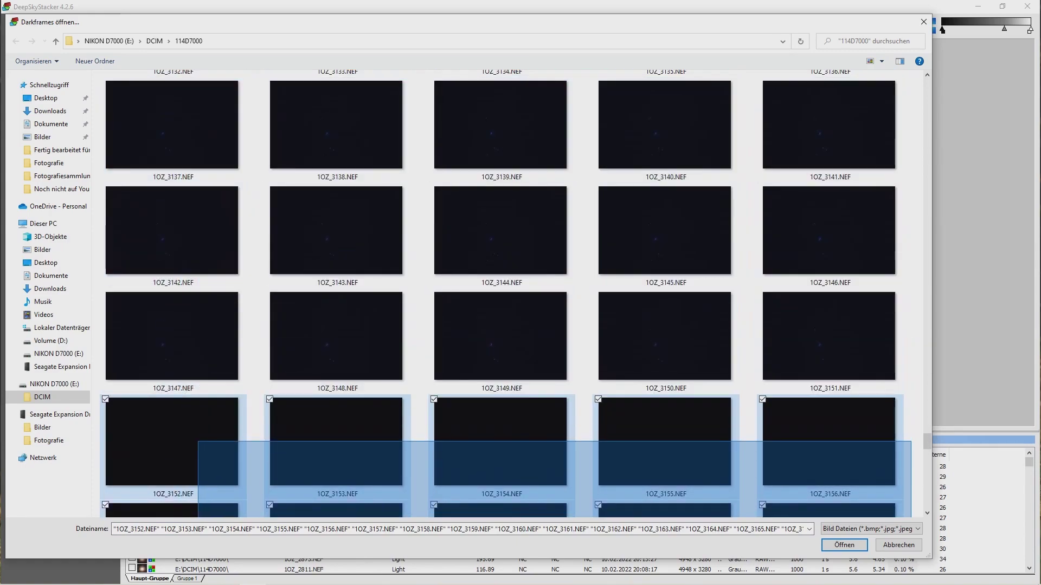
drag(189, 286, 197, 440)
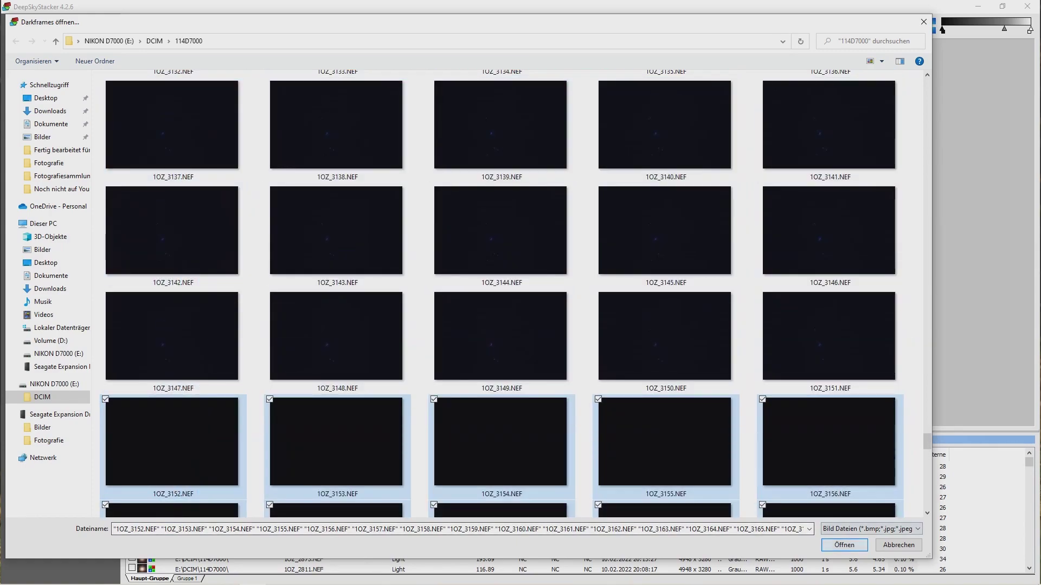
click(844, 545)
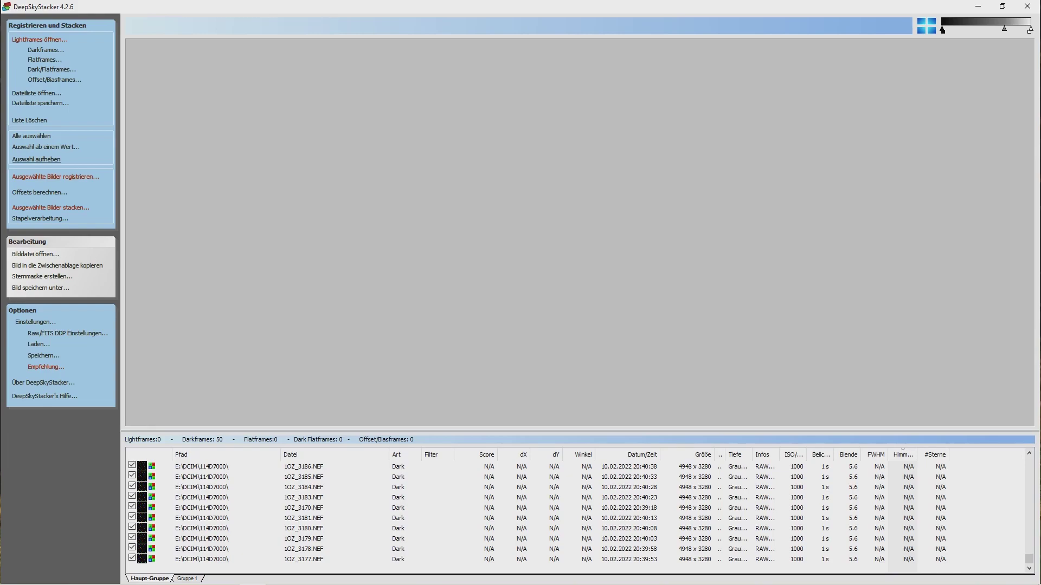
- Check every frame in the list and preview light frame 1OZ_2848.NEF
click(31, 136)
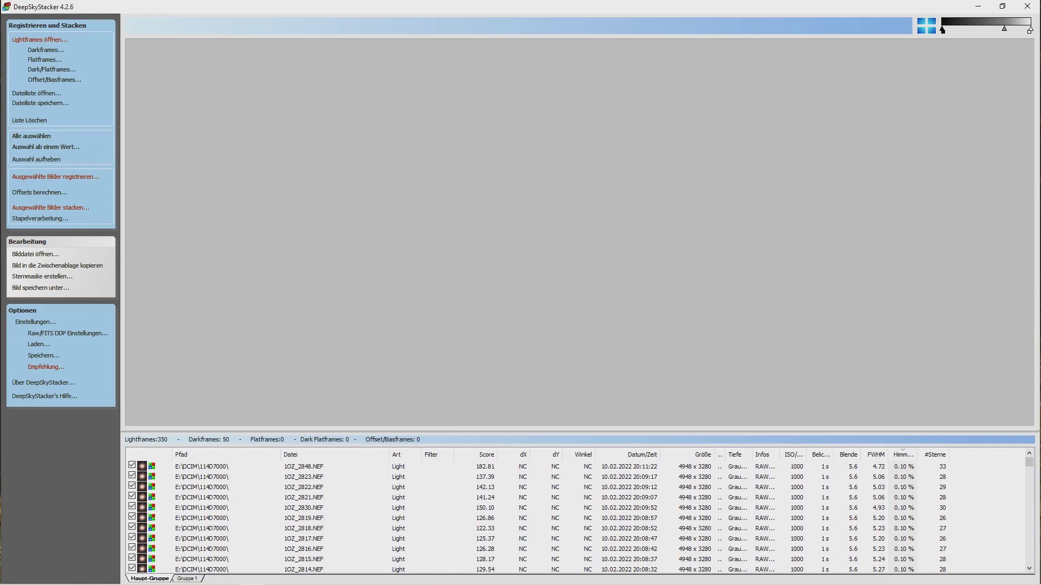
click(227, 467)
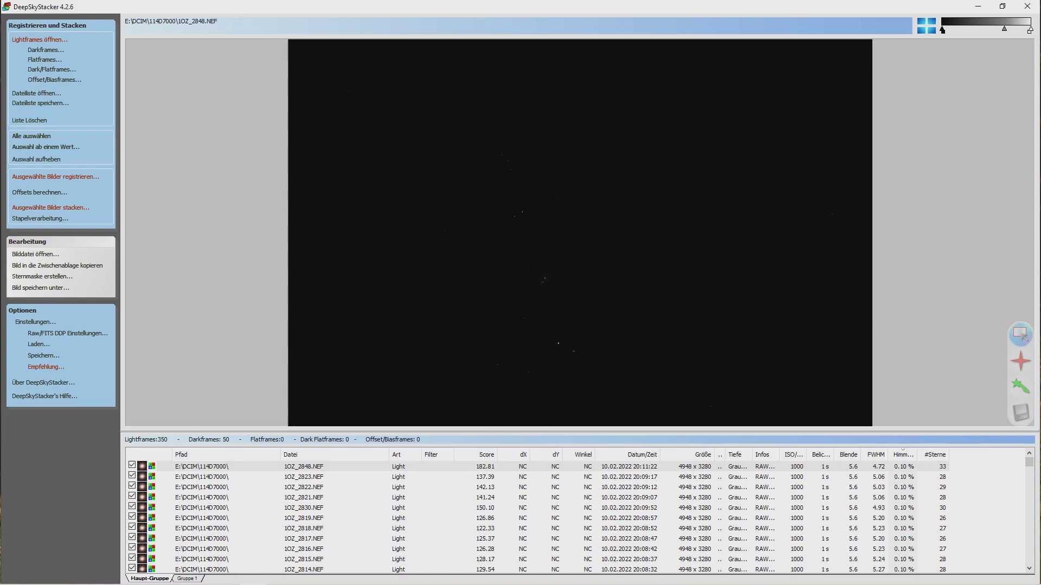
- Check 1OZ_2848.NEF and brighten the preview's midtones to reveal the Orion Nebula
key(space)
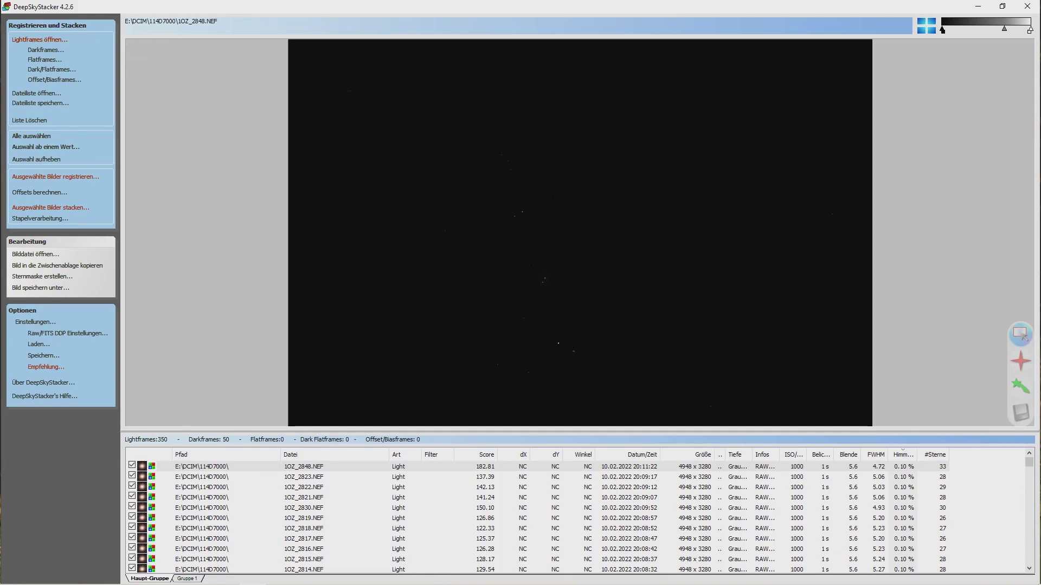
drag(1004, 28, 955, 29)
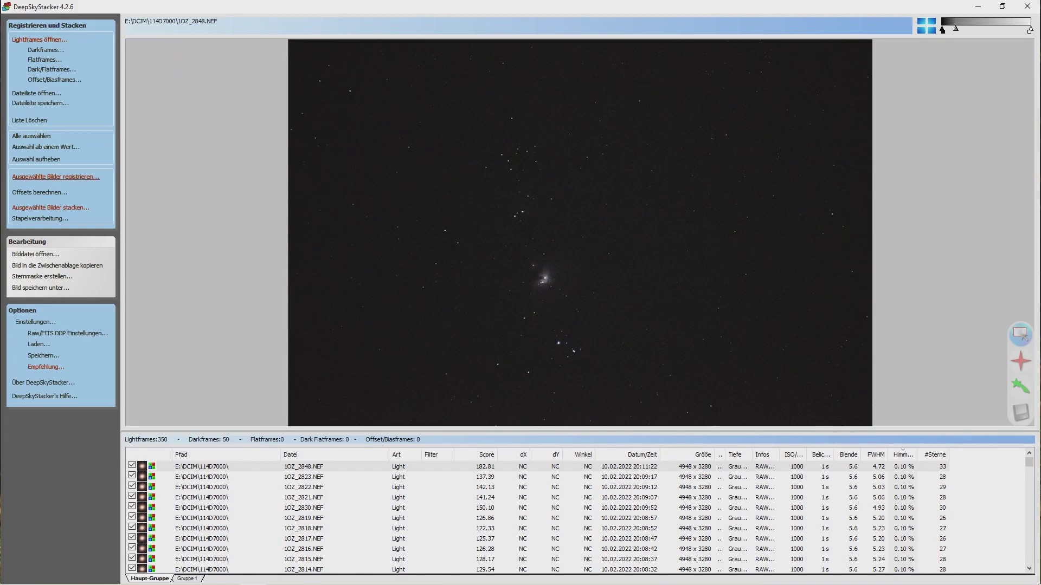
- Bring up registration settings for the checked frames, set to stack the best 80% afterwards
click(54, 176)
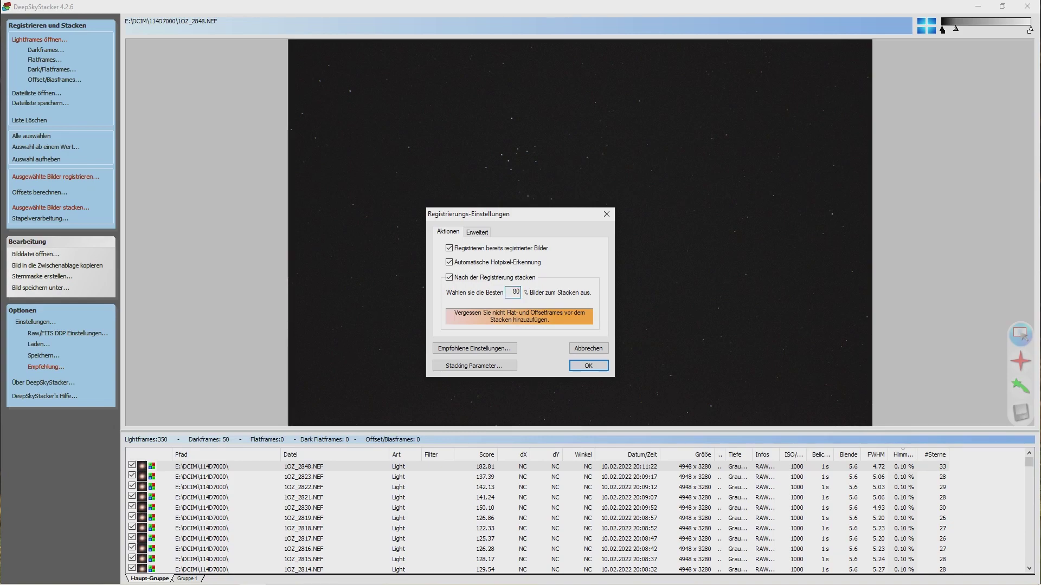
- Change the best-frames percentage from 80 to 100 and confirm the registration settings
key(BackSpace)
key(BackSpace)
text(10)
text(0)
key(Return)
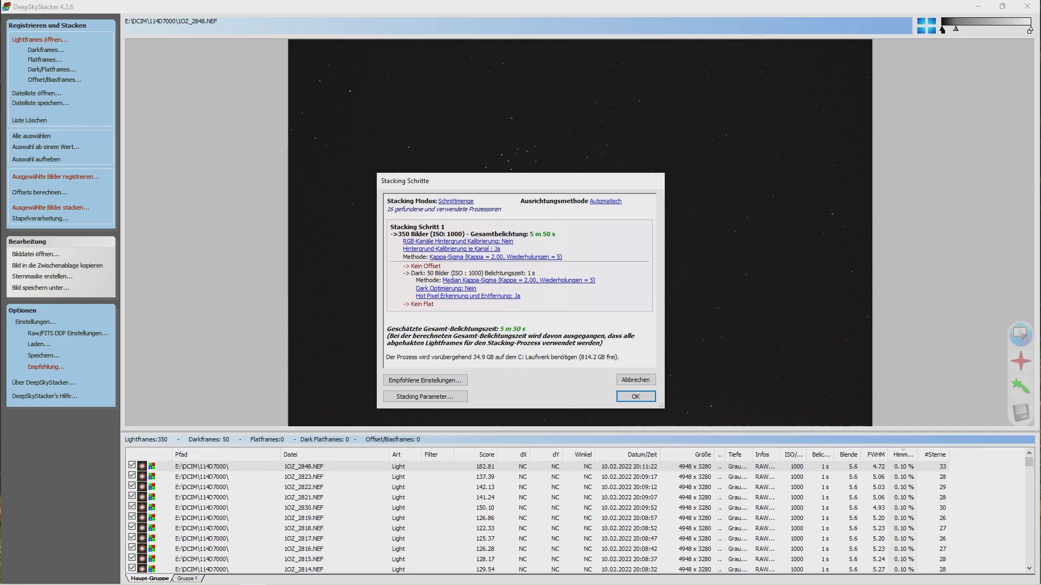
- Register and stack the frames, producing Autosave002.tif from 349 frames at ISO 1000
click(636, 397)
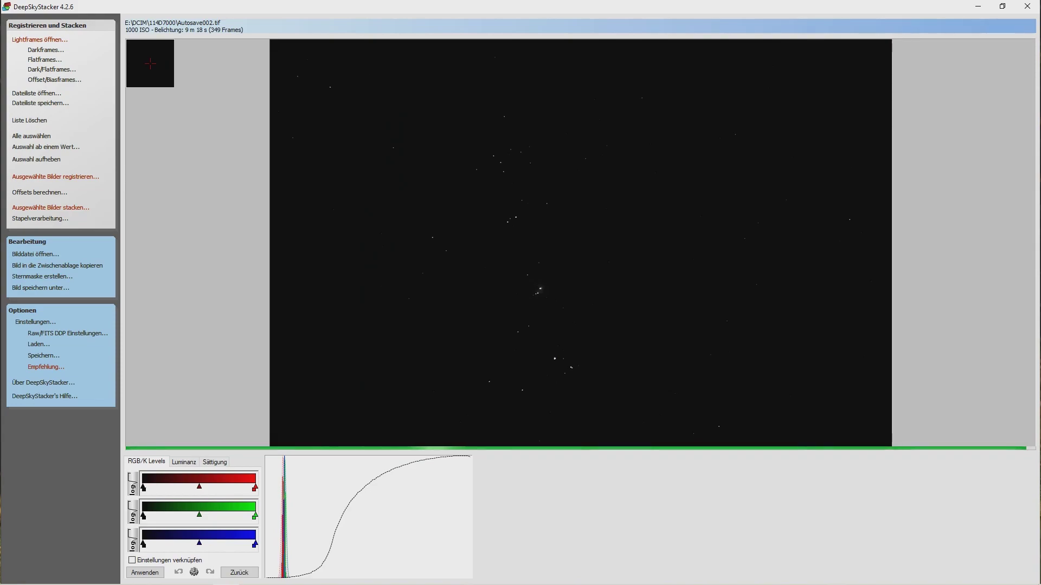
- Review the Luminance and RGB/K level adjustments, then bring up the 16-bit TIFF save dialog
click(215, 462)
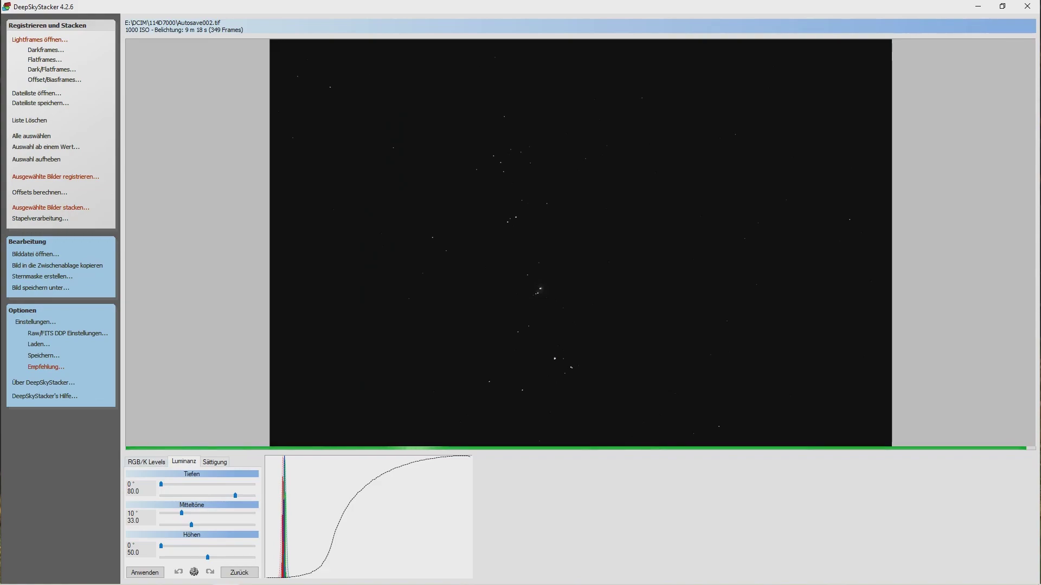
click(146, 462)
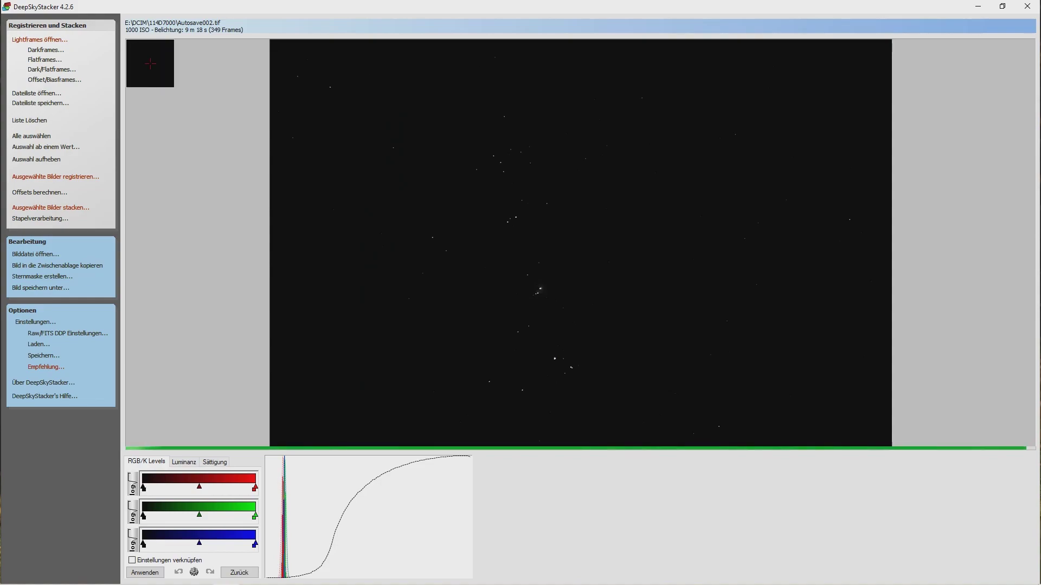
click(41, 287)
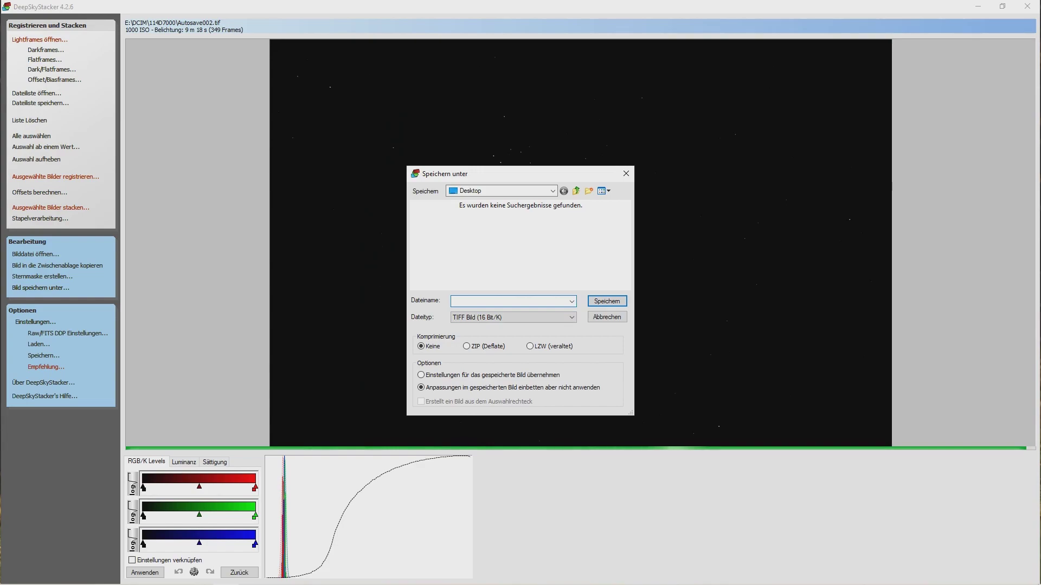
- Save the stack on the Desktop as 16-bit TIFF 'Orionnebel DSS Stacking'
text(Orionn)
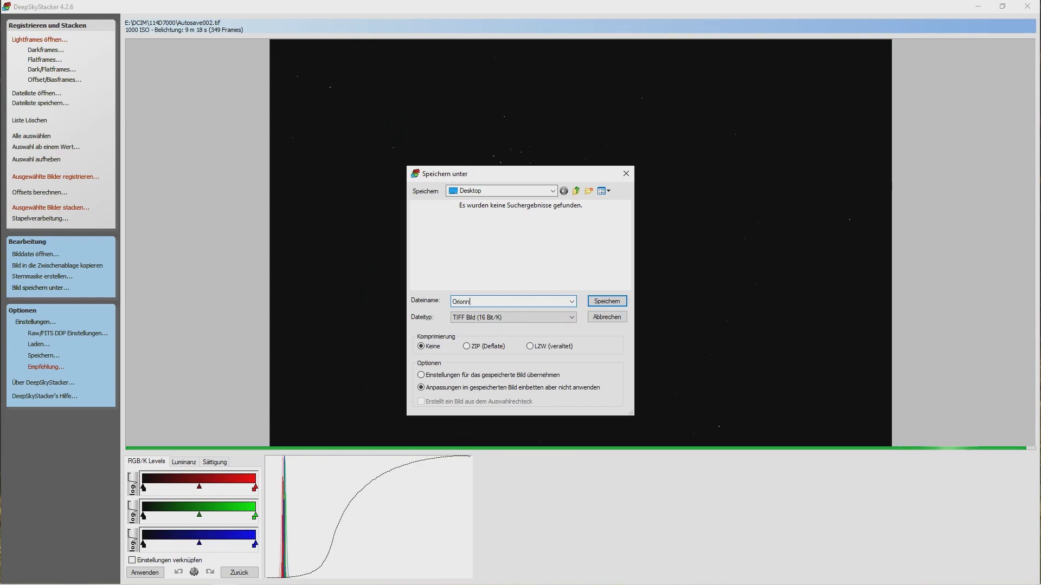
text(eb)
text(el DS)
text(S STacking )
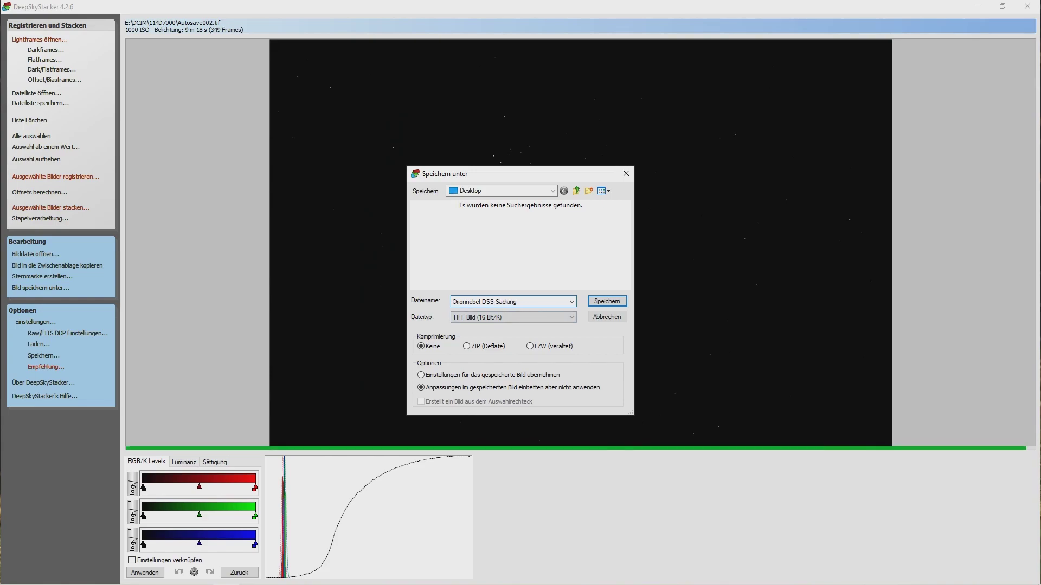
text(t)
key(Return)
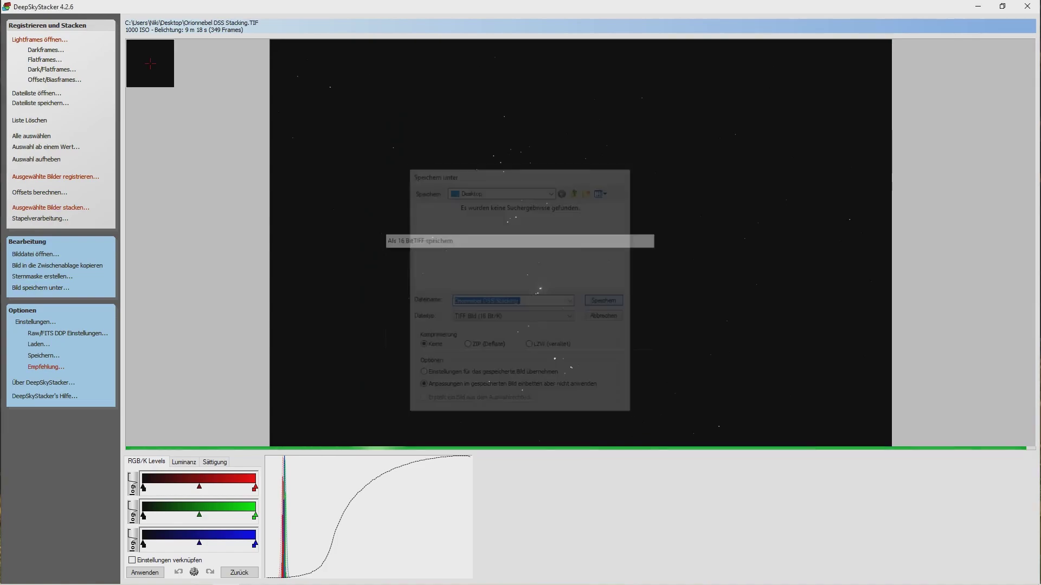
click(1027, 6)
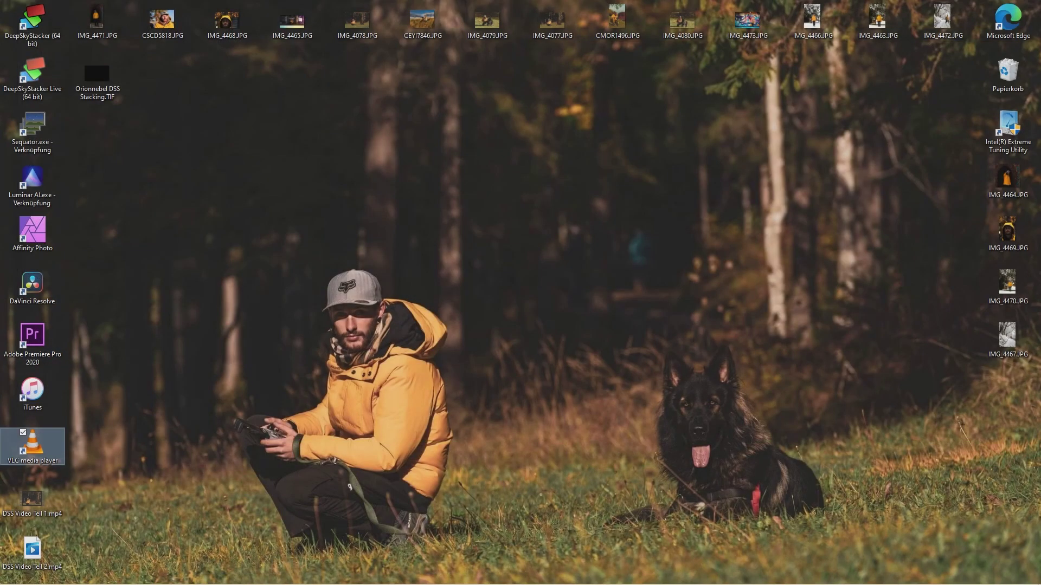
double_click(97, 76)
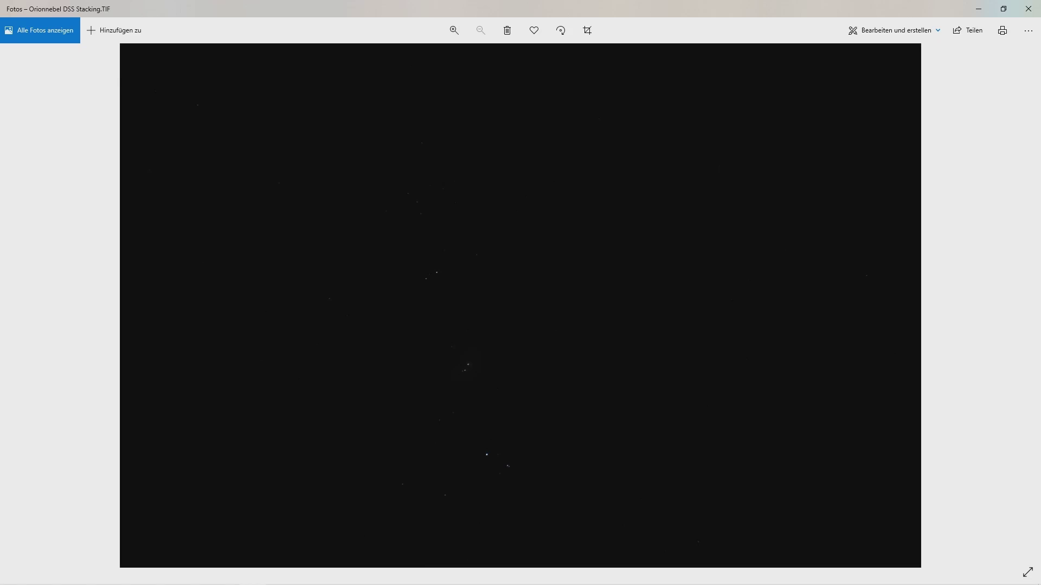
click(1028, 8)
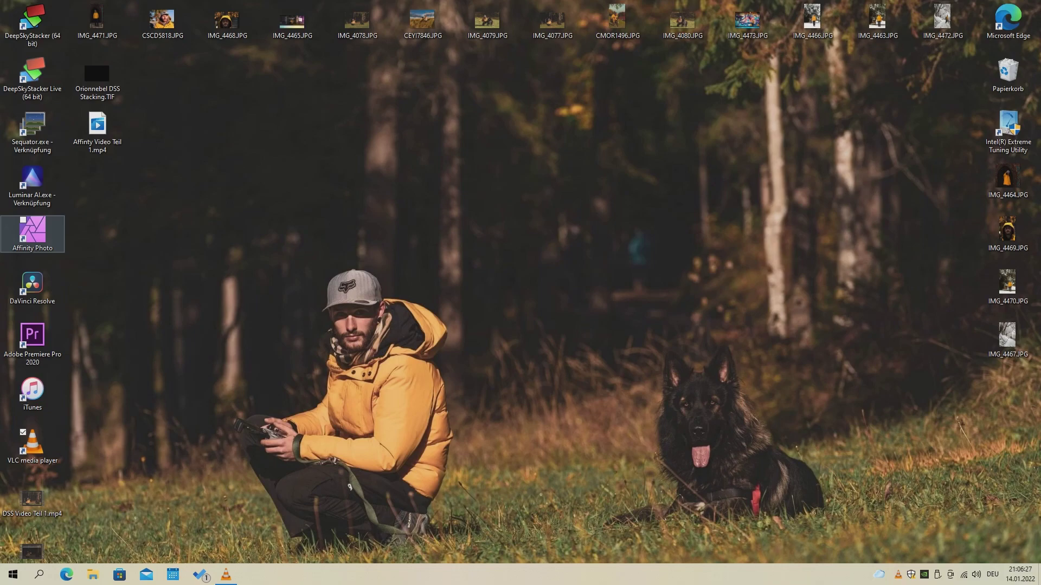
- Launch Affinity Photo, dismiss the welcome panel, and highlight Datei > Neuer Stapel für Astrofotografie
double_click(33, 232)
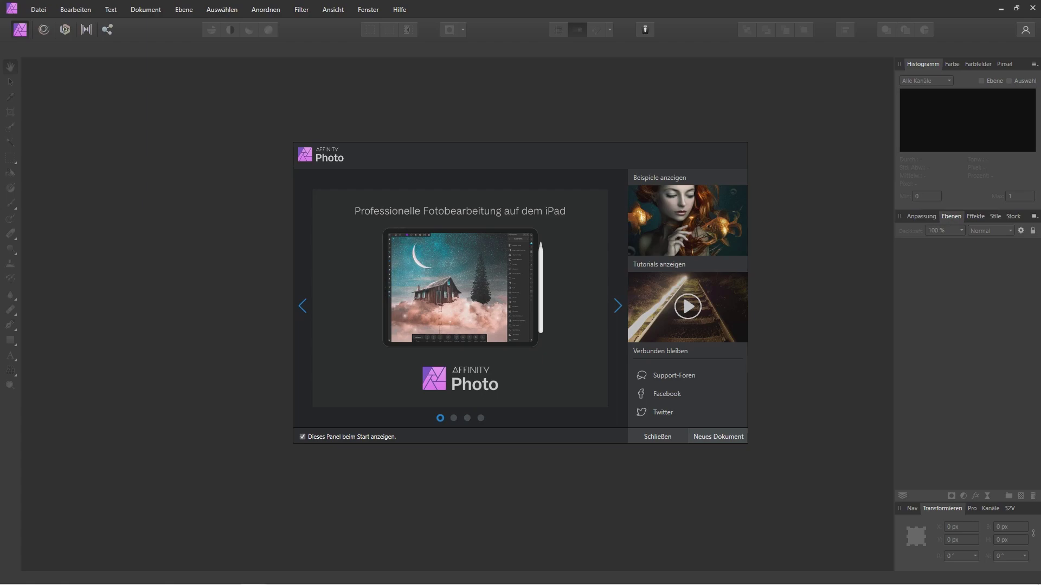
key(Escape)
key(alt)
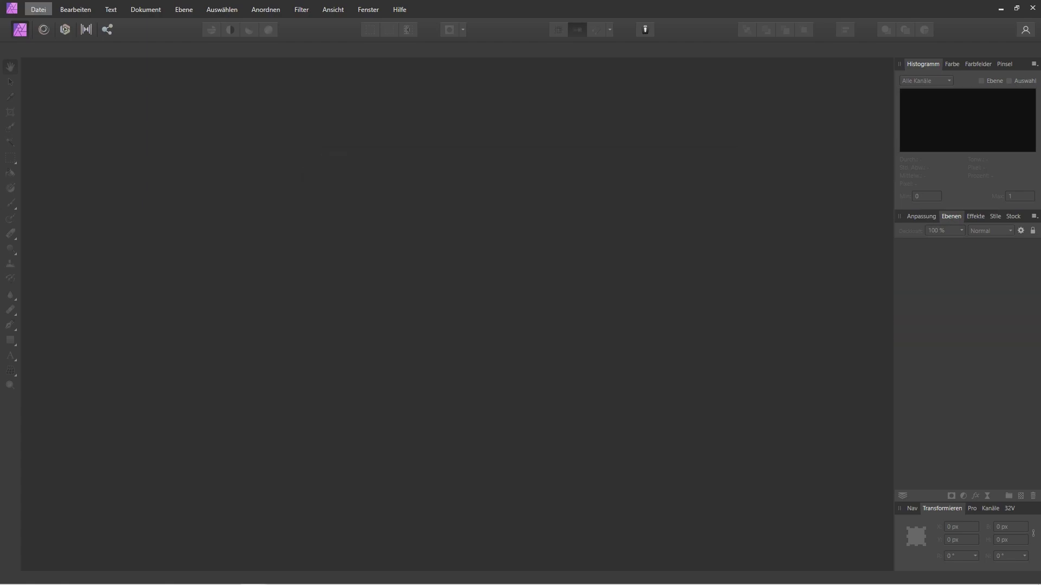
key(Down)
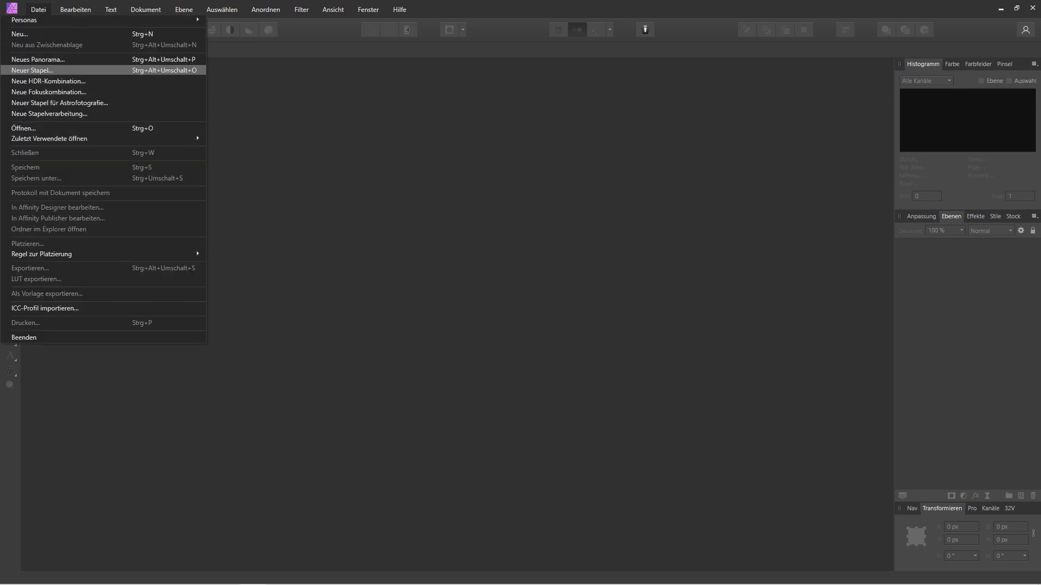
key(Down)
key(Down)
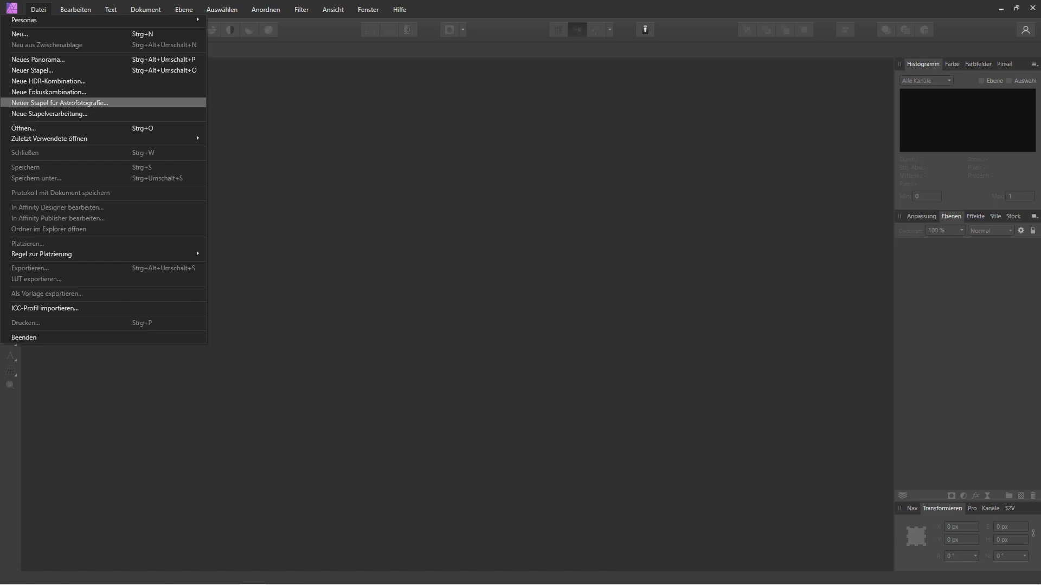
- Create a new astrophotography stack and bring up the Dateien hinzufügen file picker
key(Return)
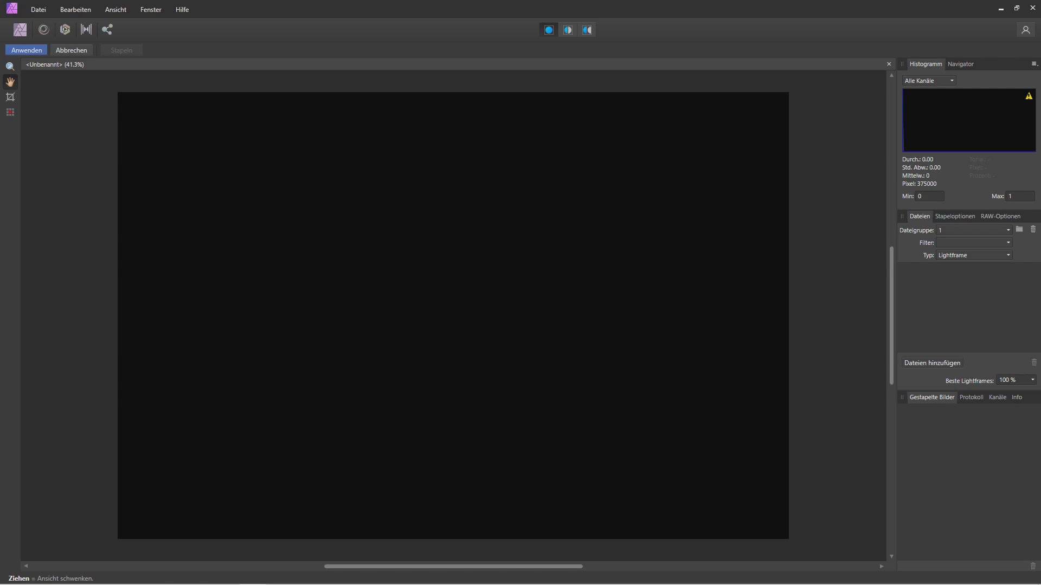
click(931, 363)
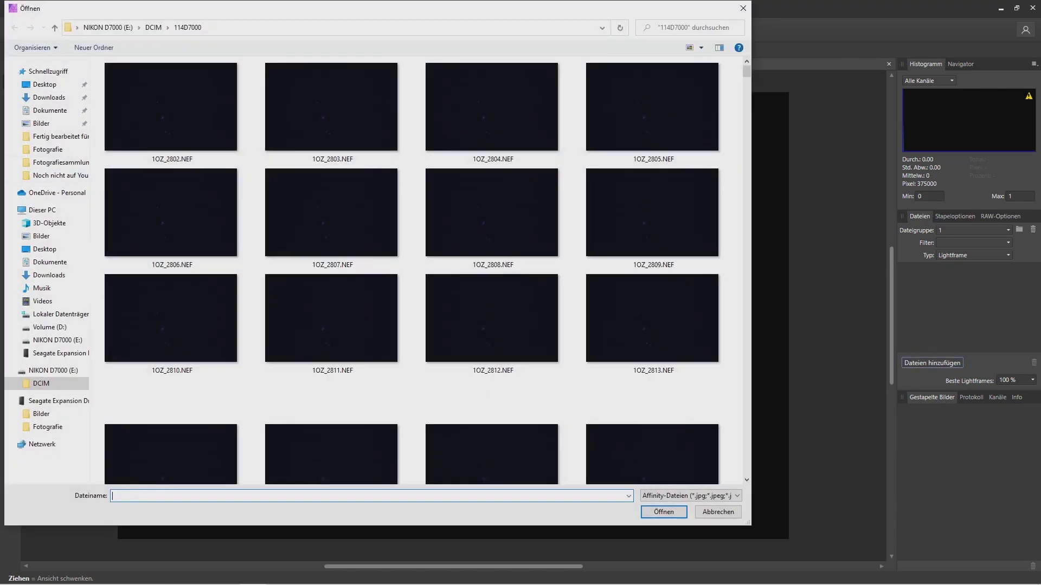
- Select the NEF light frames from 1OZ_2802 onward, including 1OZ_3146–3149, and load them into the stack
drag(659, 89, 87, 482)
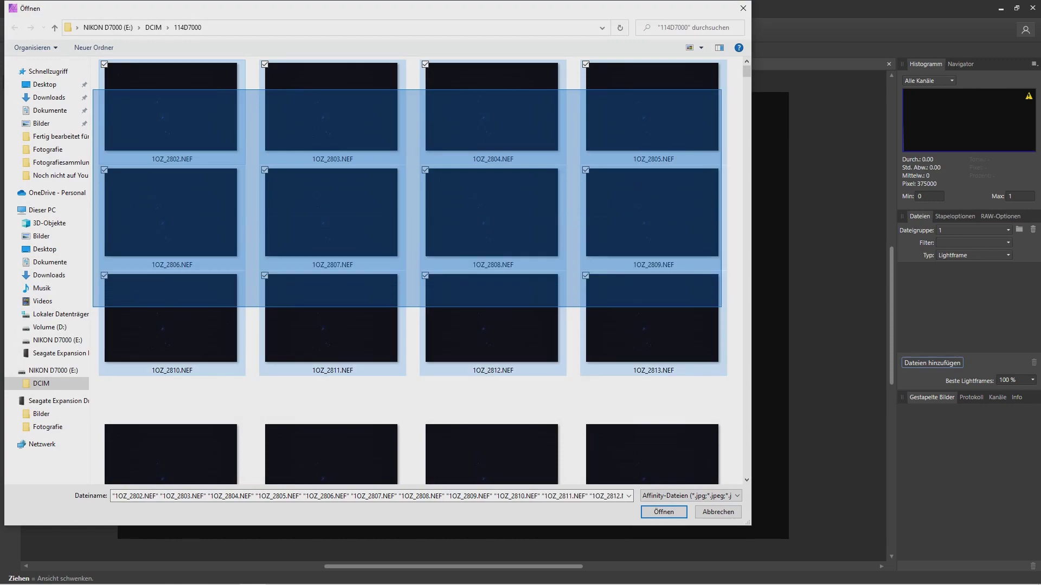
mouse_move(659, 482)
mouse_down()
mouse_move(681, 453)
mouse_move(677, 490)
mouse_move(686, 490)
mouse_up()
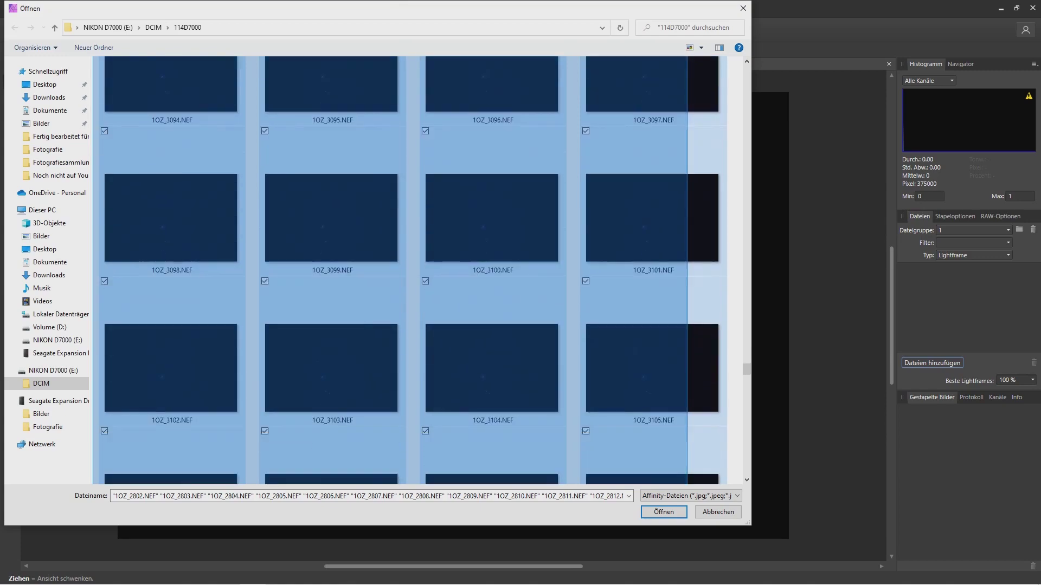
mouse_move(686, 490)
mouse_down()
mouse_move(675, 340)
mouse_move(683, 490)
mouse_up()
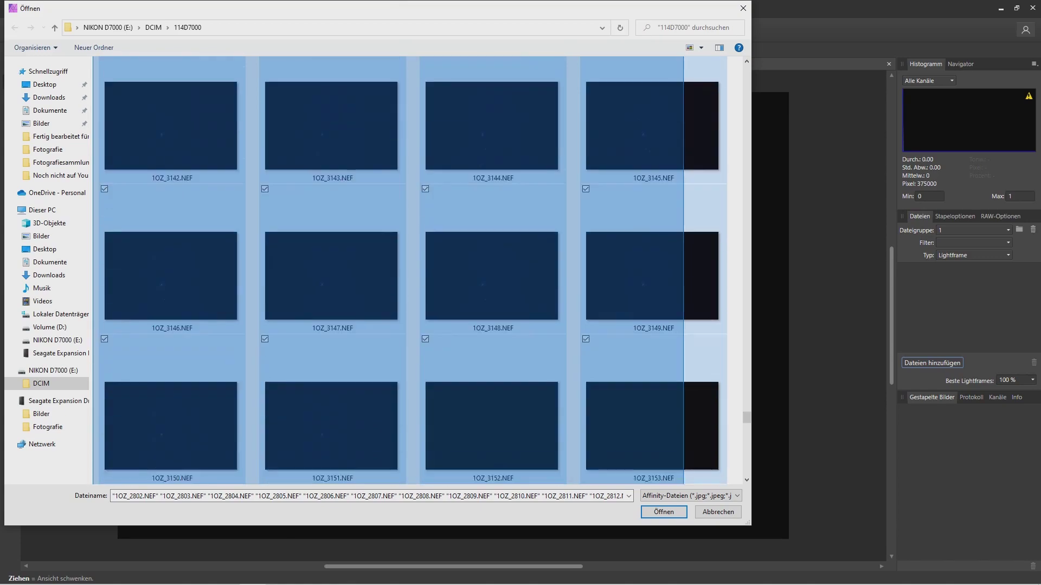
drag(683, 491, 659, 214)
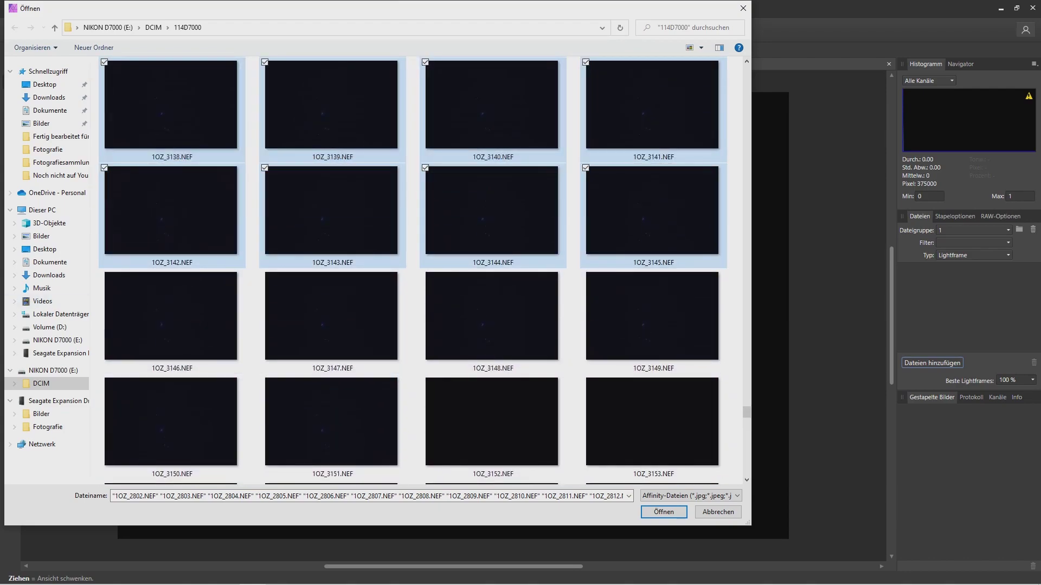
drag(93, 304, 626, 312)
key(shift+Down)
key(shift+Right)
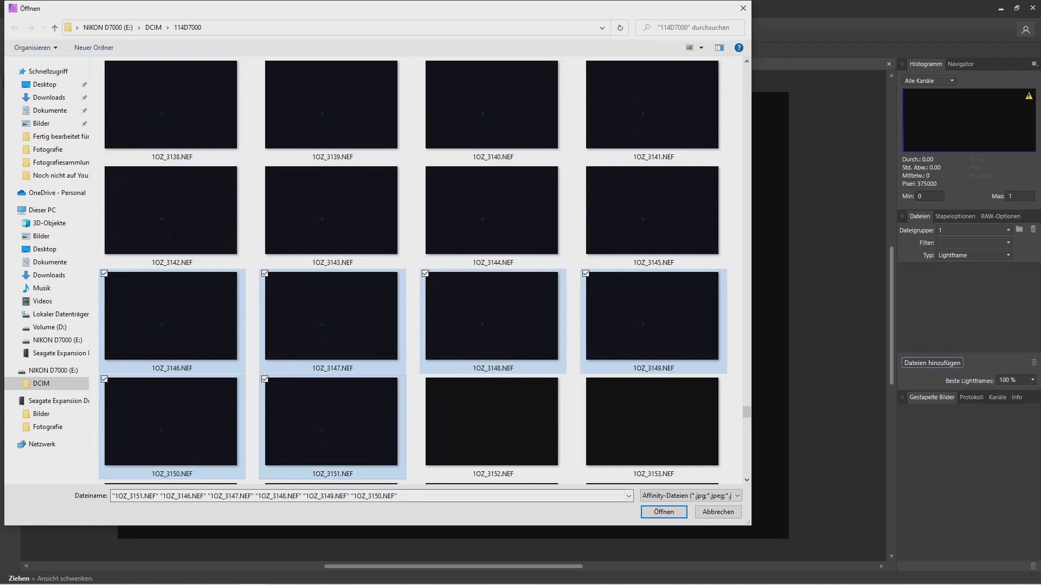
mouse_move(729, 260)
mouse_down()
mouse_move(263, 57)
mouse_move(129, 55)
mouse_up()
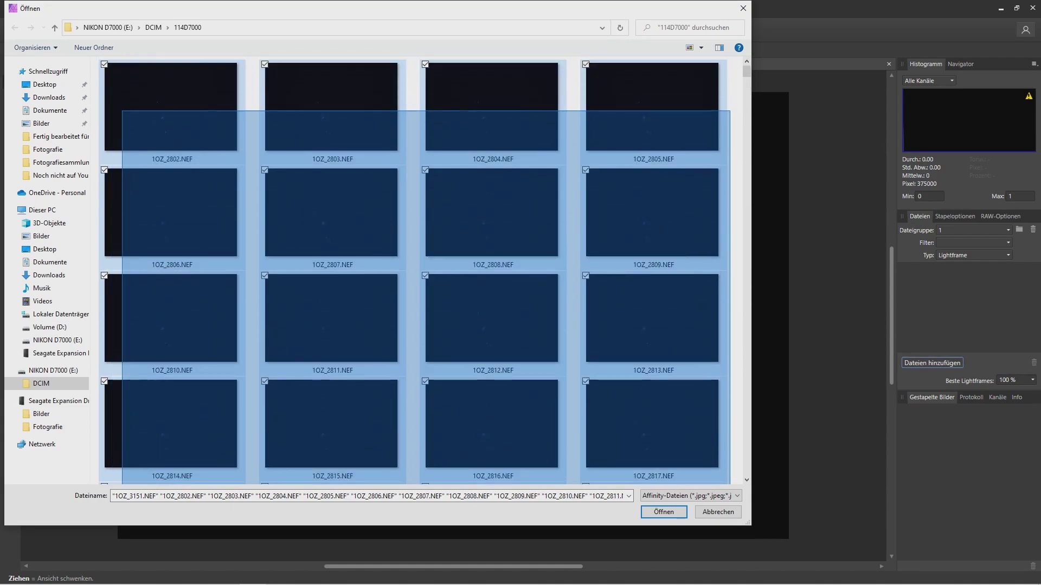
drag(128, 54, 128, 55)
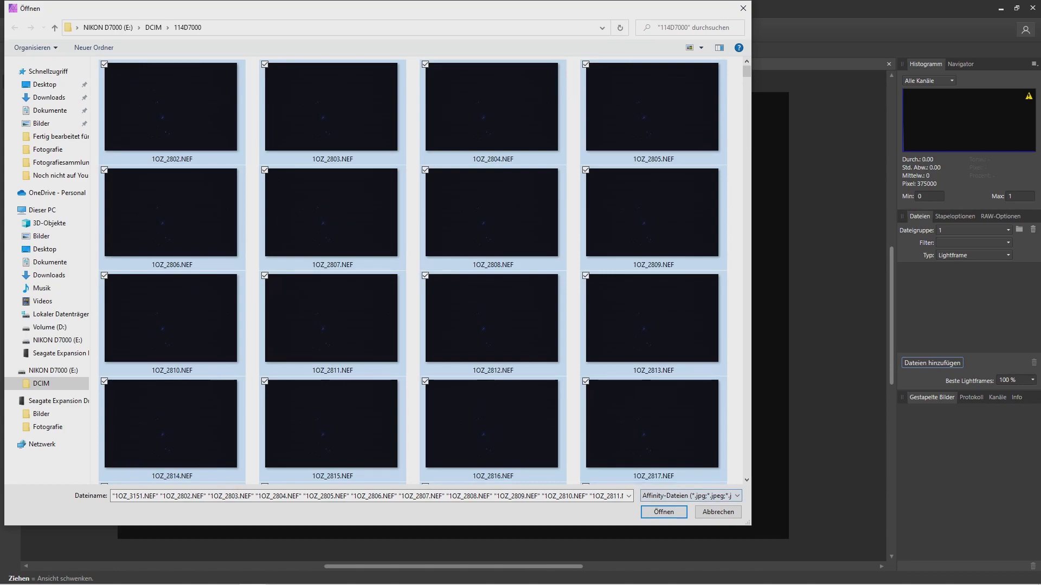
key(Tab)
key(Return)
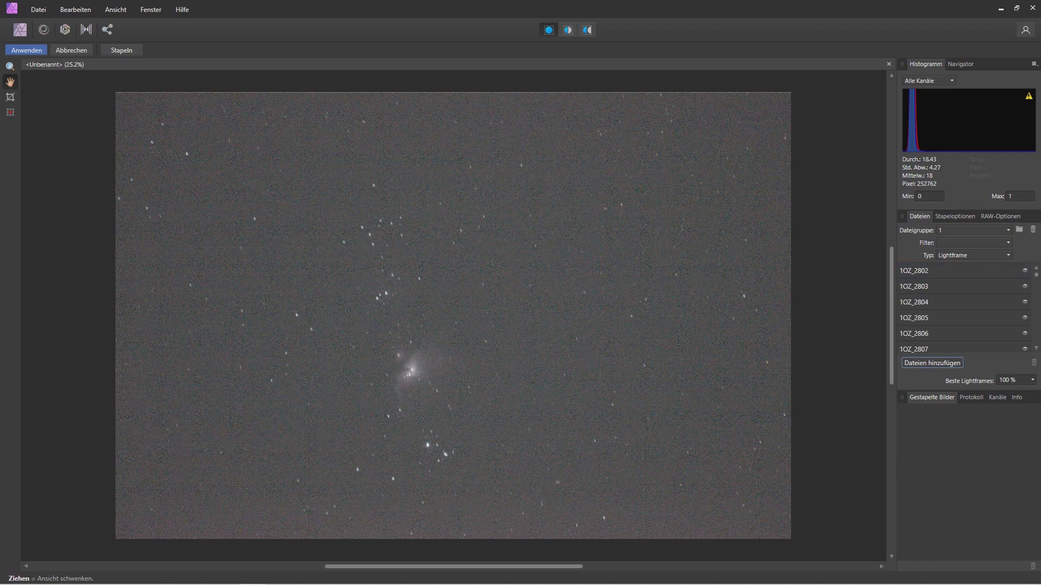
- Switch the frame type to Darkframe and add the dark NEF frames 1OZ_3152 onward
click(974, 255)
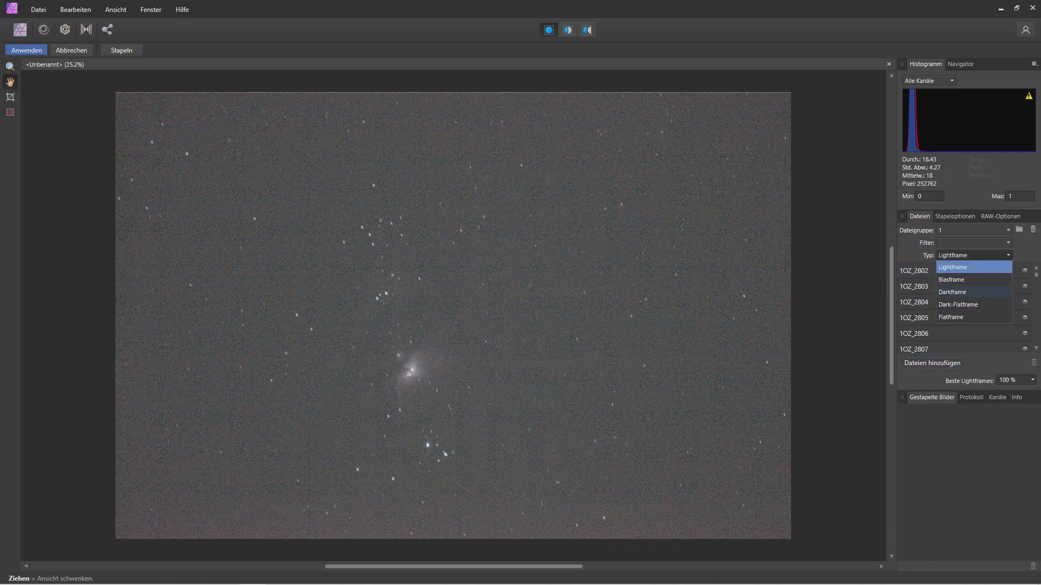
click(952, 292)
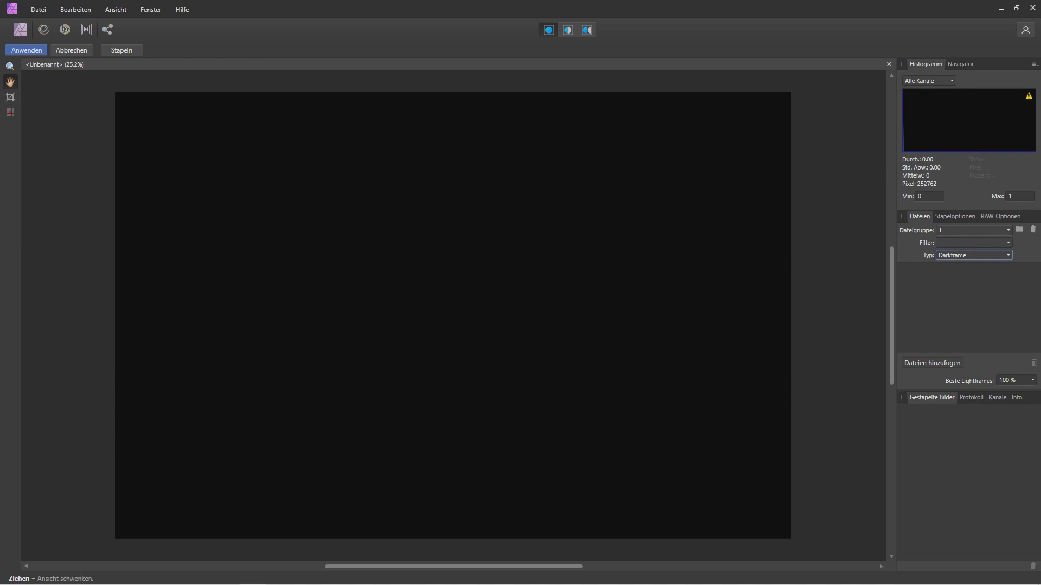
click(932, 363)
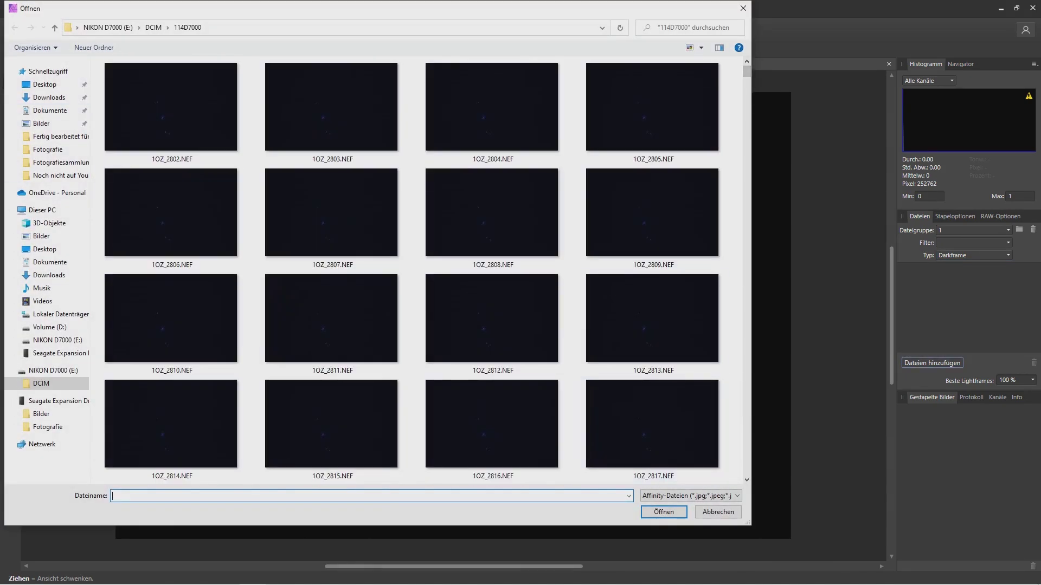
drag(727, 349, 156, 151)
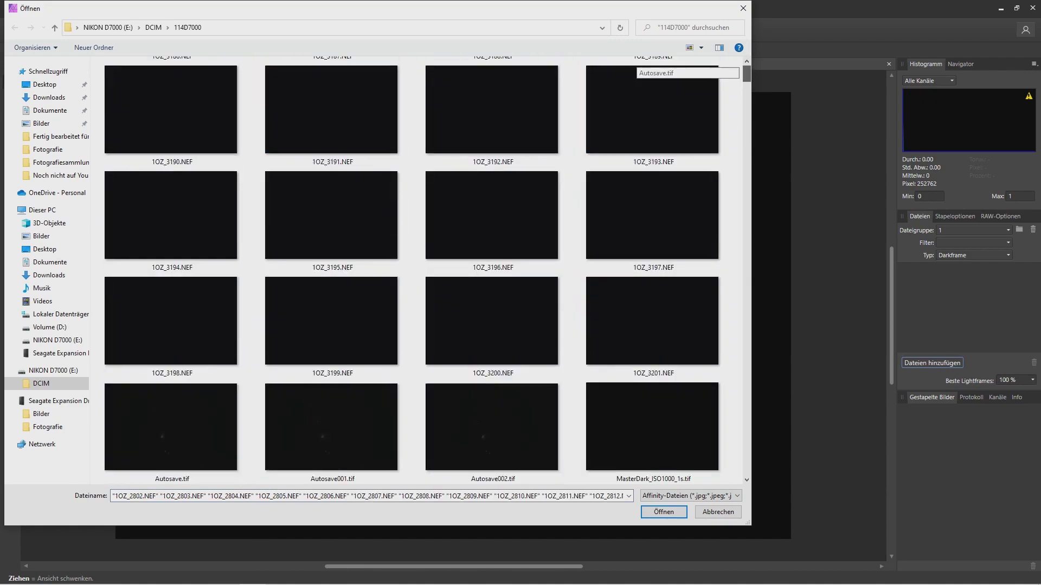
mouse_move(733, 343)
mouse_down()
mouse_move(91, 200)
mouse_move(142, 54)
mouse_up()
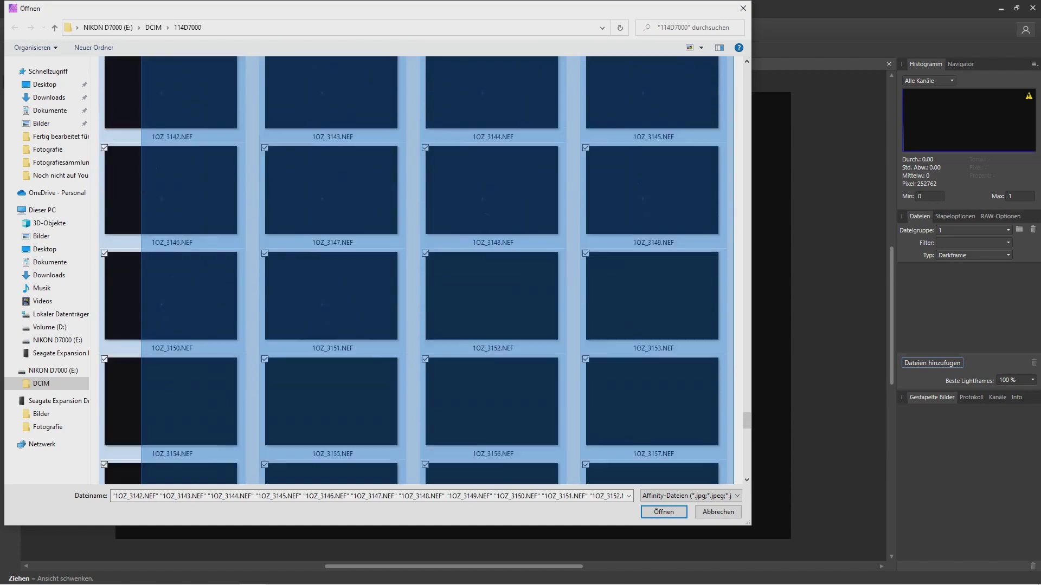
drag(141, 54, 155, 314)
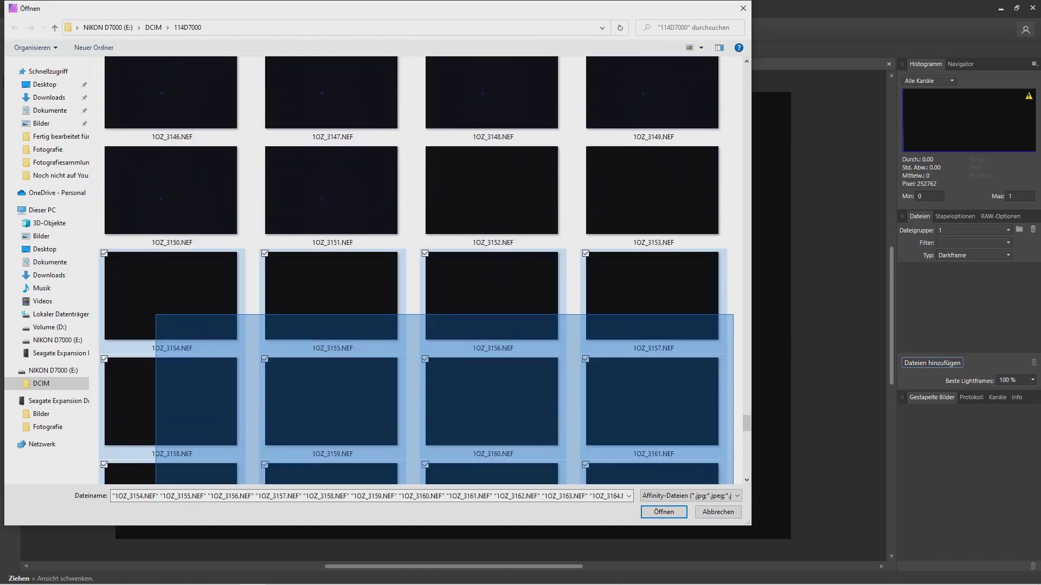
ctrl+click(652, 190)
ctrl+click(492, 189)
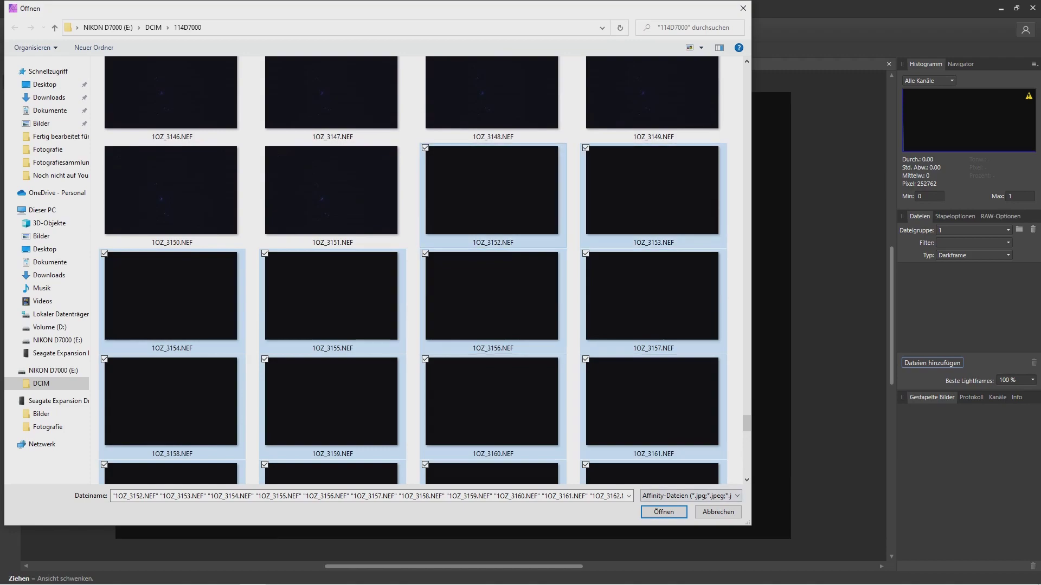
key(Return)
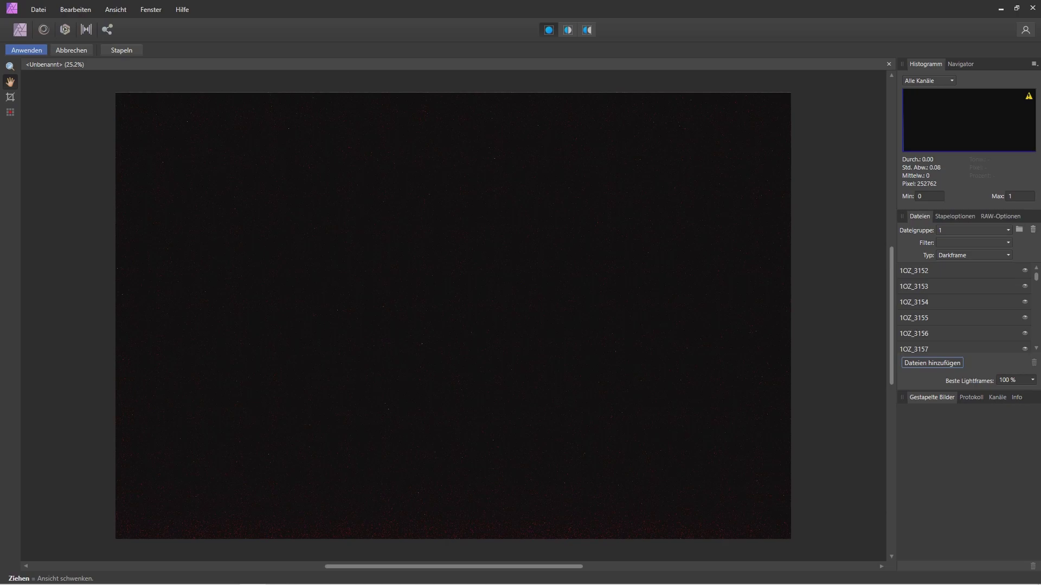
- Stack the loaded light and dark frames and dismiss the success message
click(121, 50)
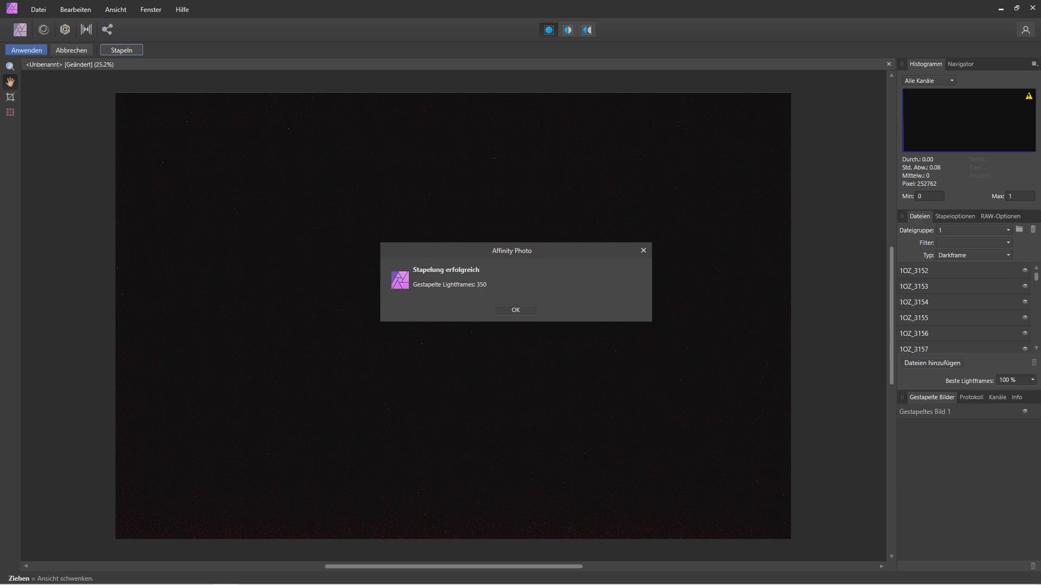
key(Return)
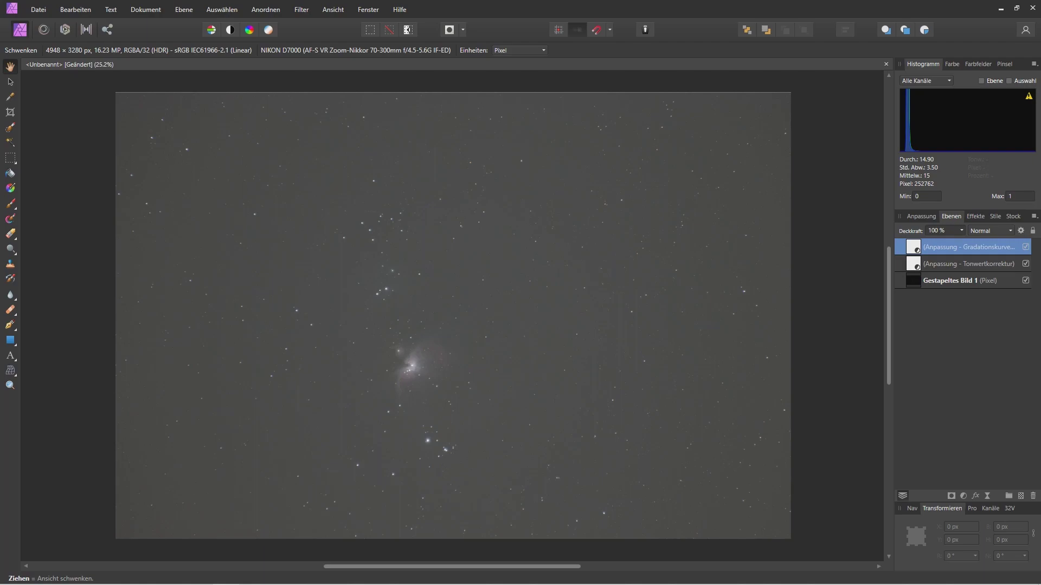
- Apply Astrofotografie > Hintergrund entfernen, sampling an empty sky spot as background
click(302, 9)
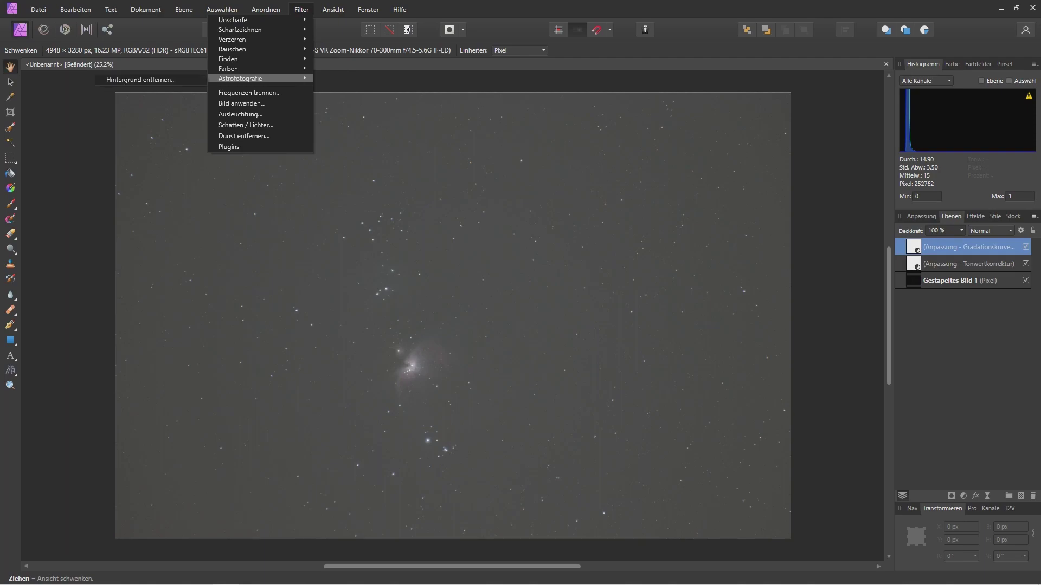
click(141, 79)
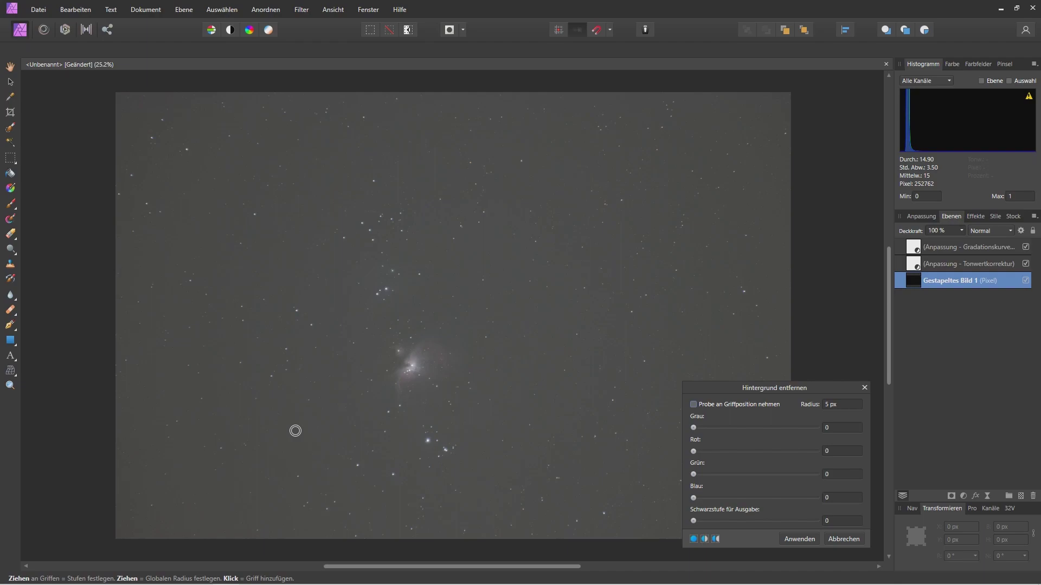
click(295, 431)
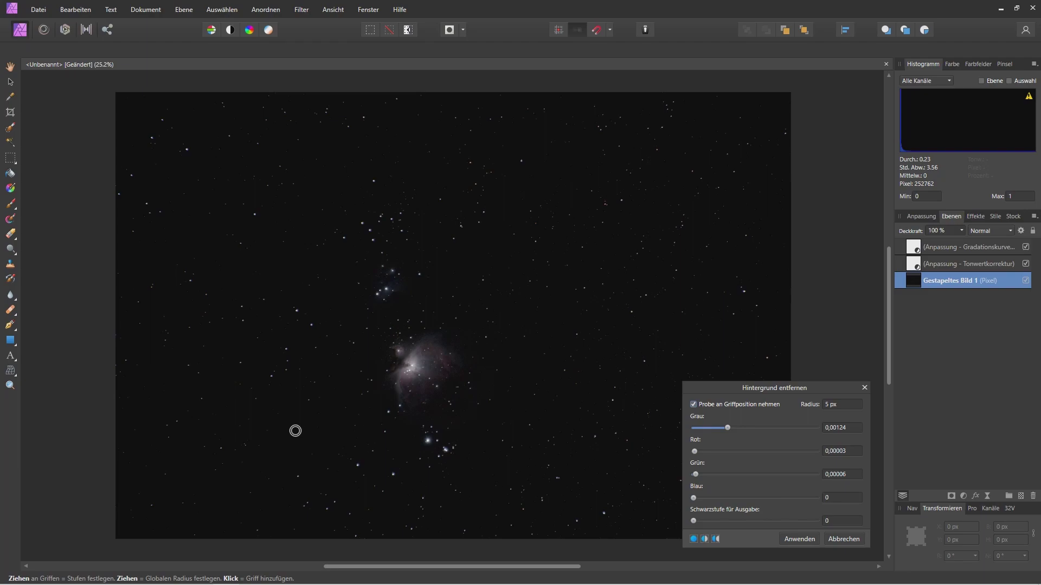
key(Return)
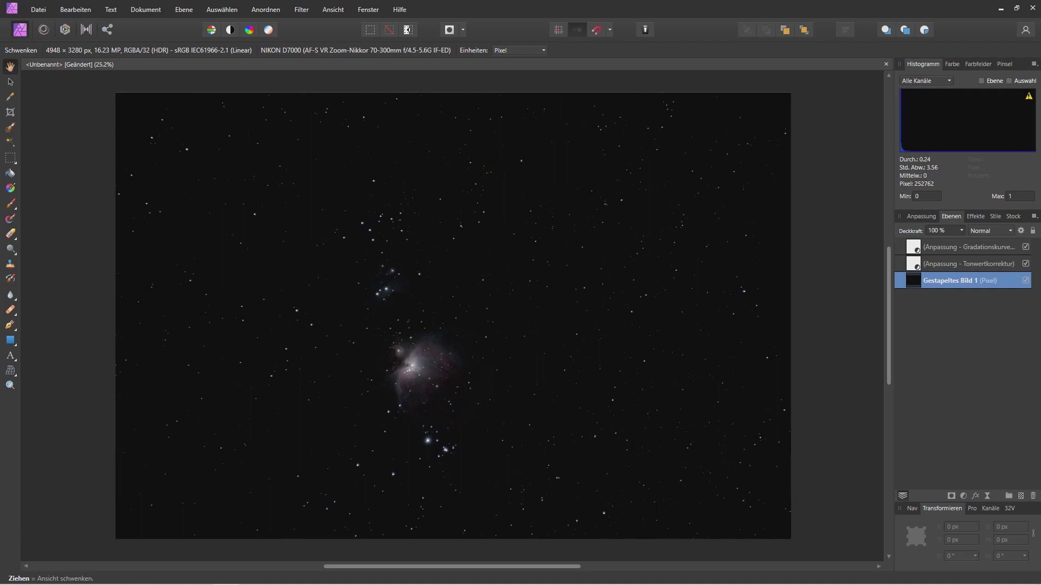
- Export the image as TIFF to the Desktop named 'Orionnebel Affinity Stacking'
click(38, 9)
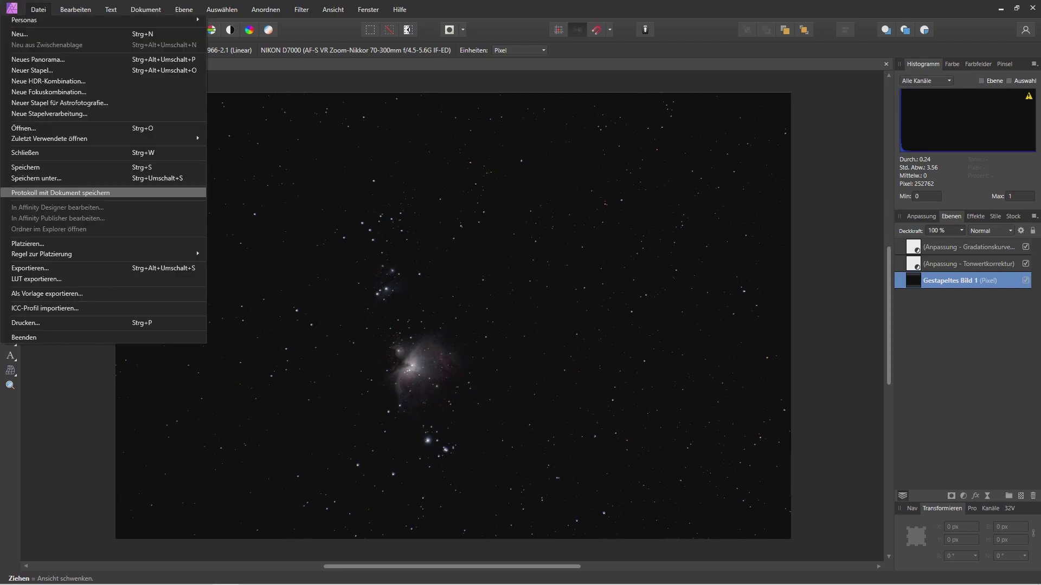
click(32, 267)
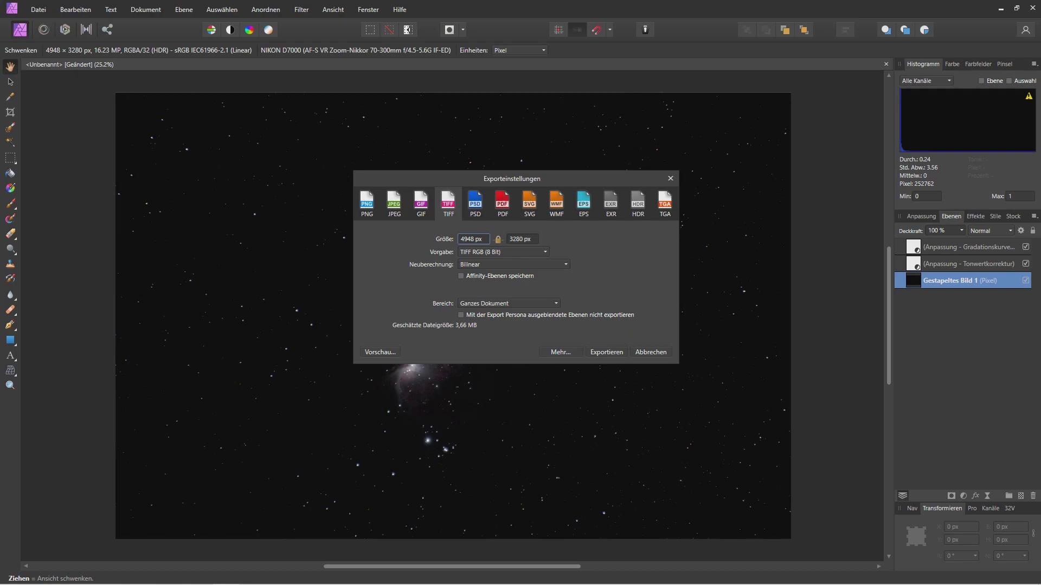
key(Return)
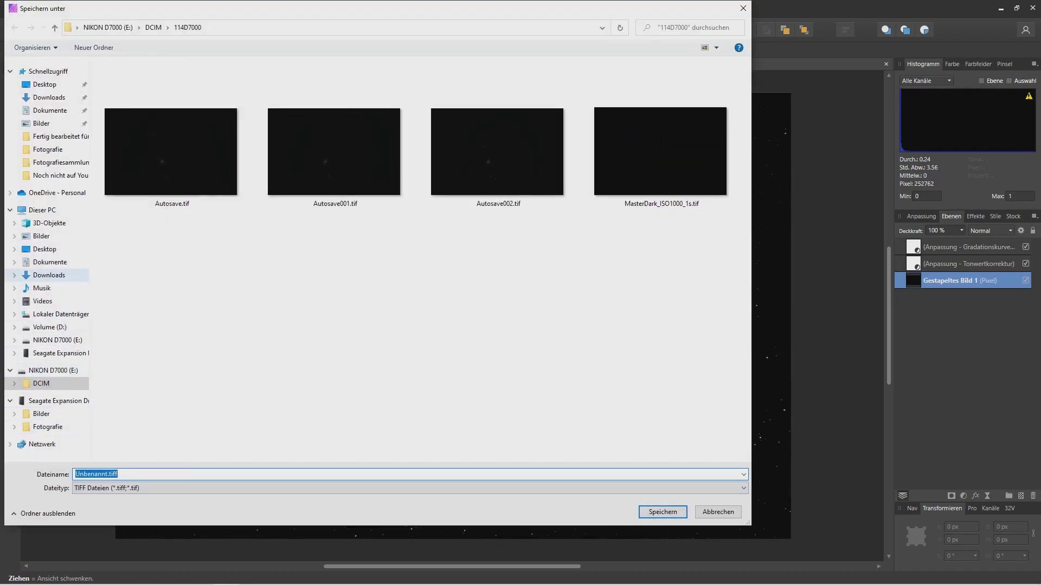
click(45, 84)
double_click(95, 474)
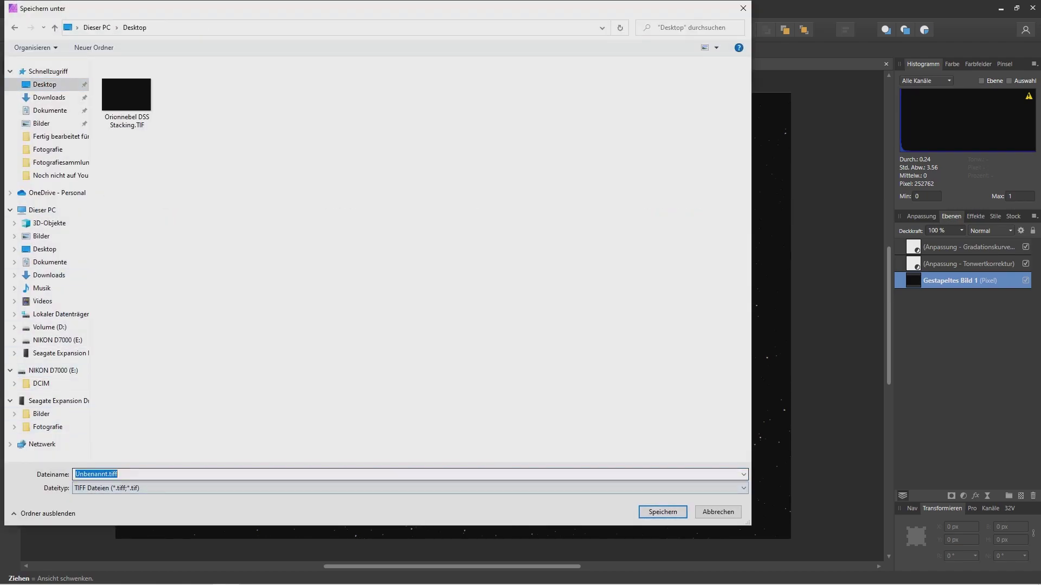
key(BackSpace)
text(O)
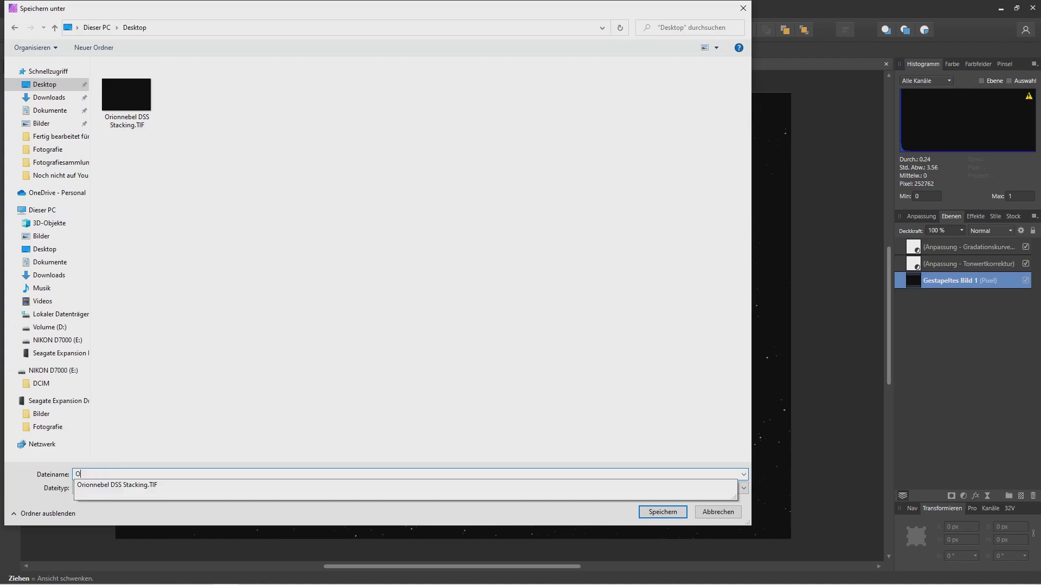
text(rionnebel )
text(A)
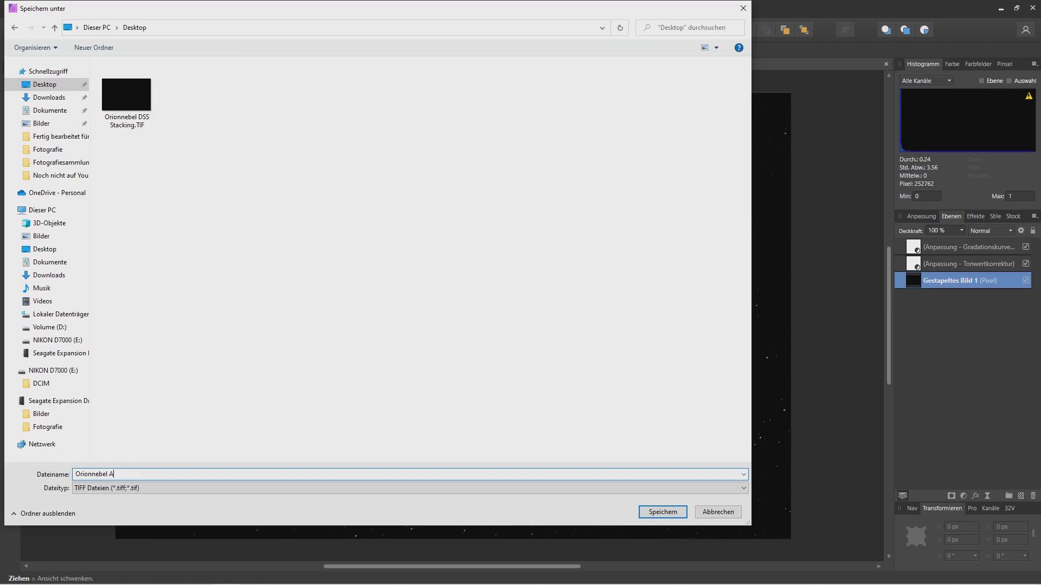
text(ffint)
key(BackSpace)
text(ty )
text(tacx)
text(g)
key(BackSpace)
key(BackSpace)
key(BackSpace)
text(kin)
key(Return)
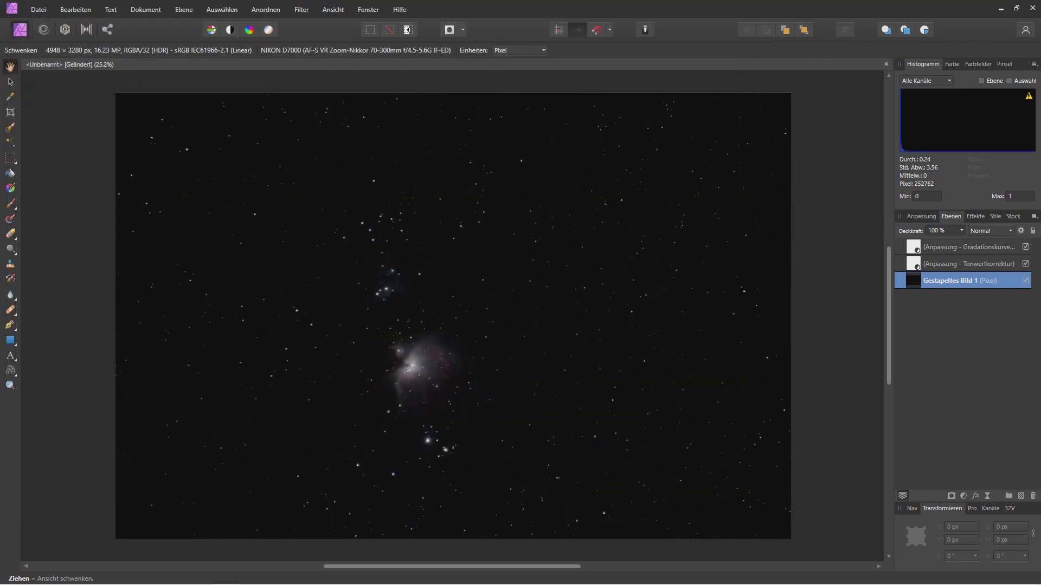
- Close the document without saving and minimize the video player to reveal the desktop
click(1032, 8)
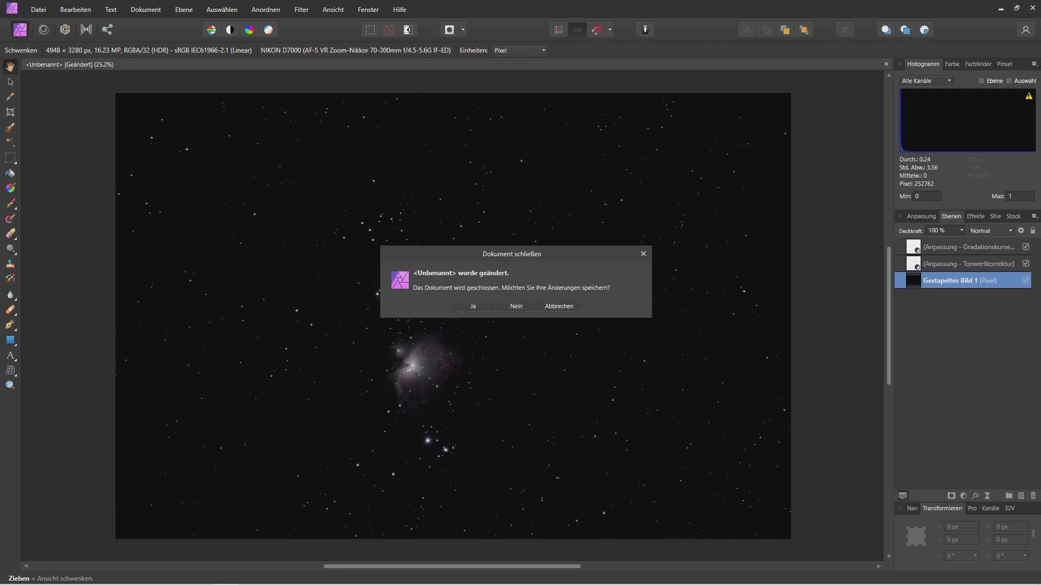
click(516, 306)
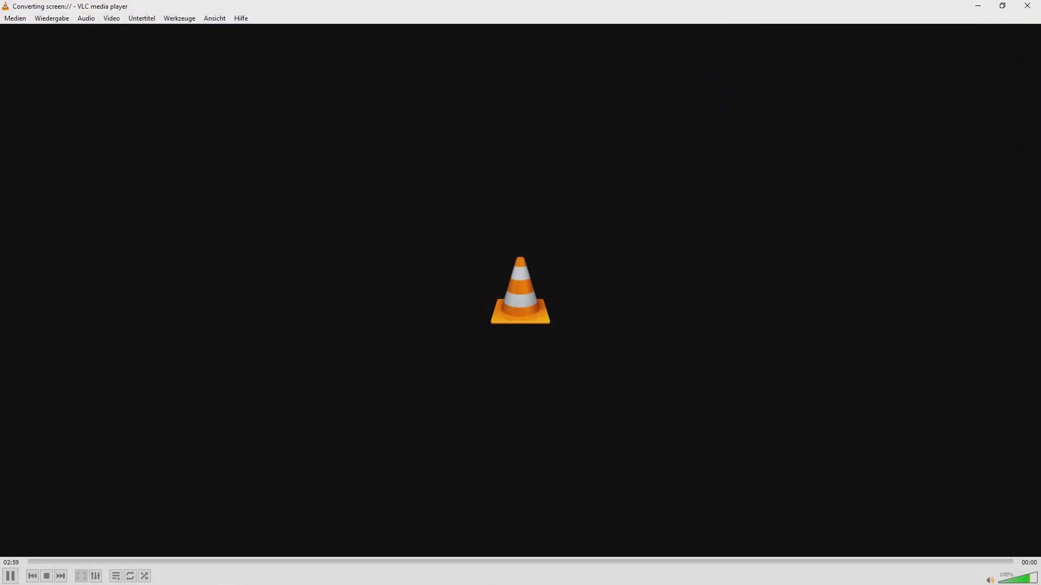
click(978, 6)
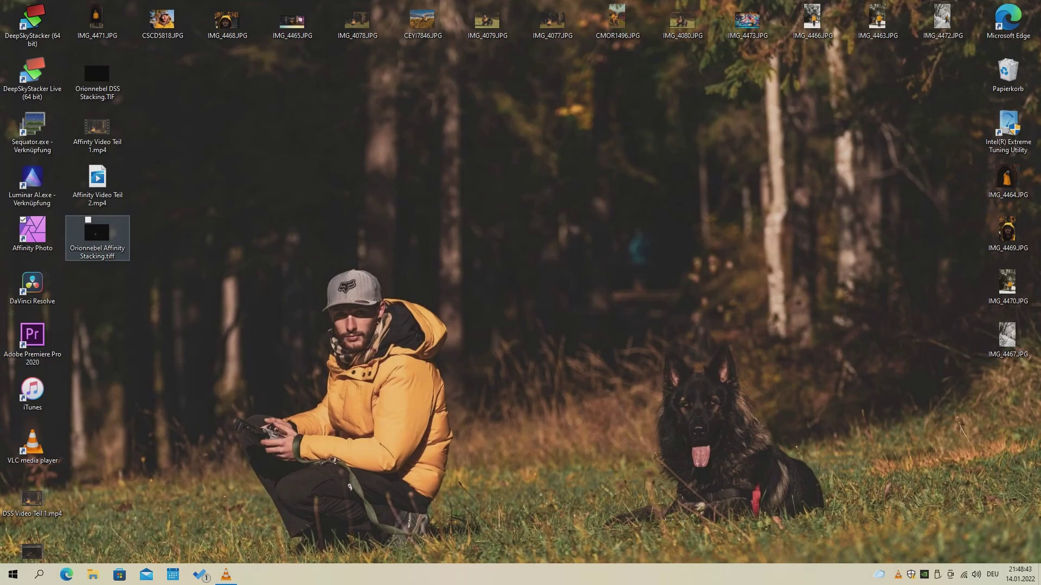
- View Orionnebel Affinity Stacking.tiff in Photos, then open Orionnebel DSS Stacking.TIF for comparison
double_click(97, 233)
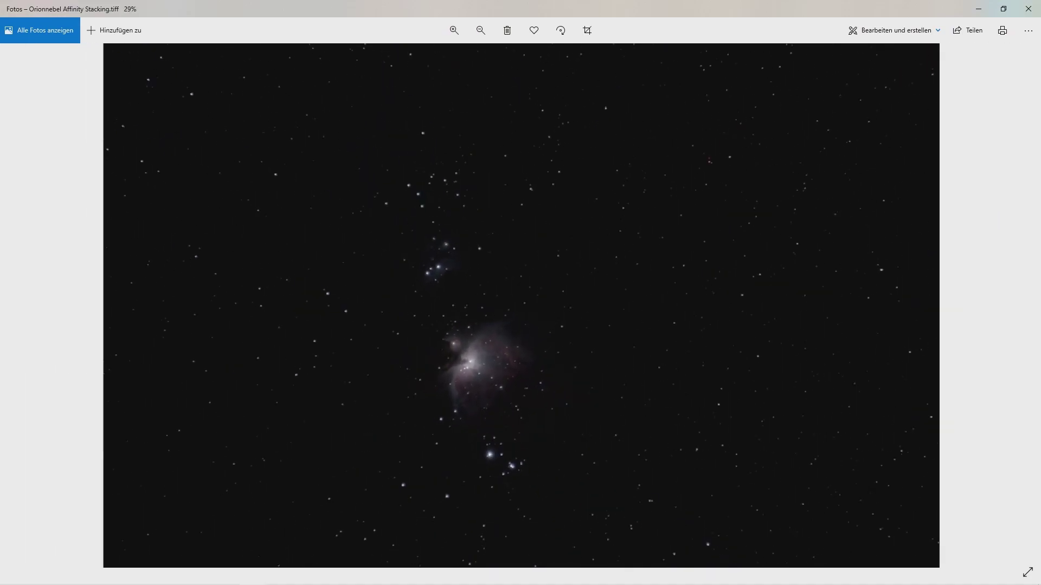
click(1028, 8)
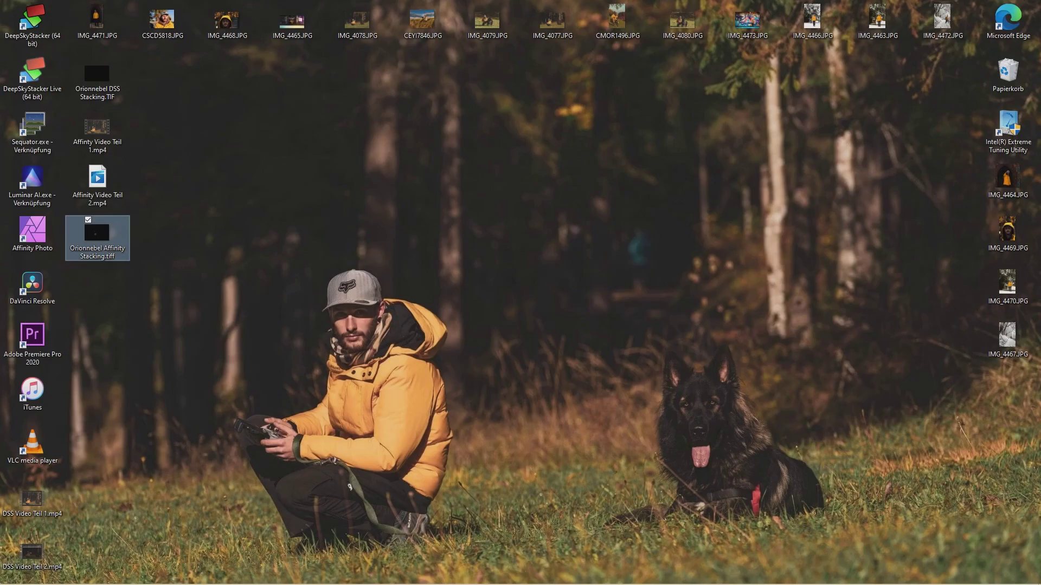
double_click(98, 76)
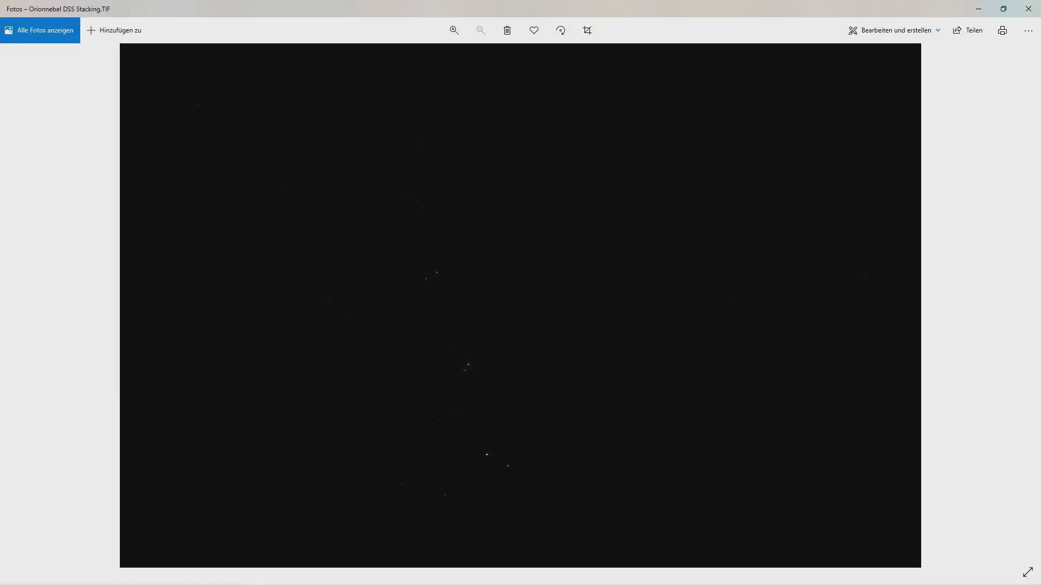
- Close the Photos viewer showing the DSS stack
click(1028, 8)
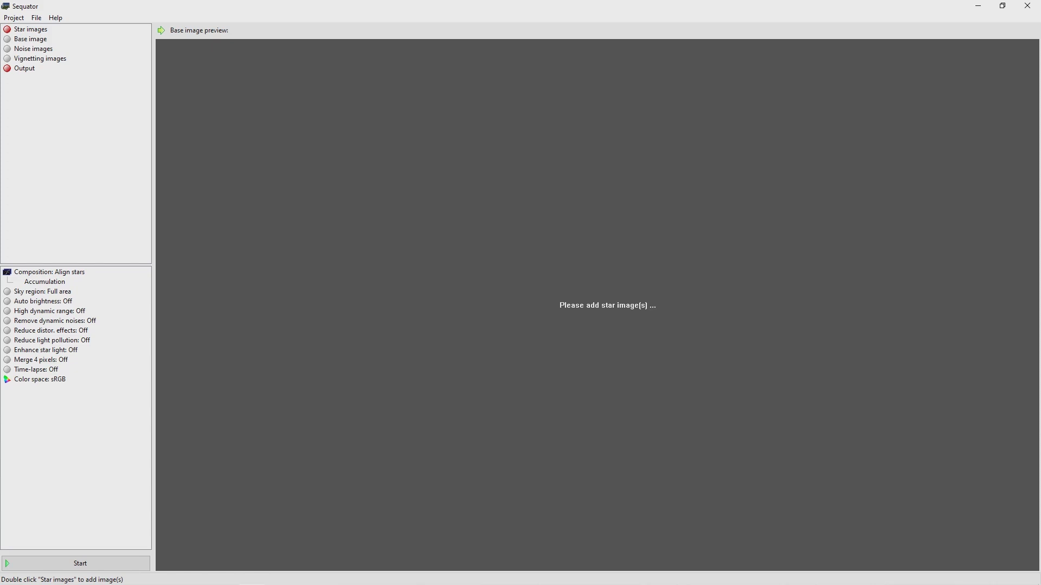
- Add all NEF frames from the DCIM 114D7000 folder as Sequator star images
double_click(31, 29)
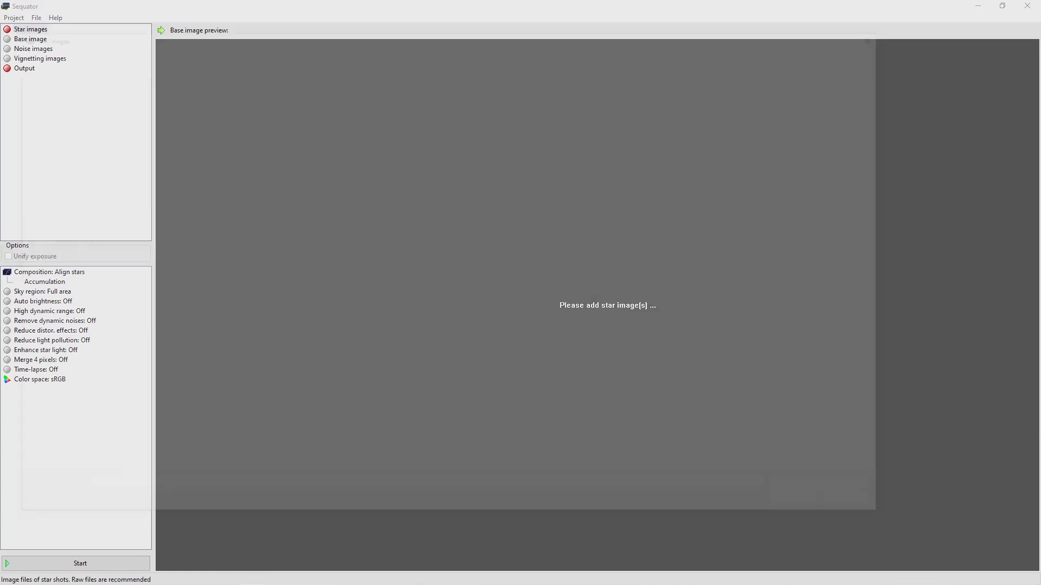
click(41, 407)
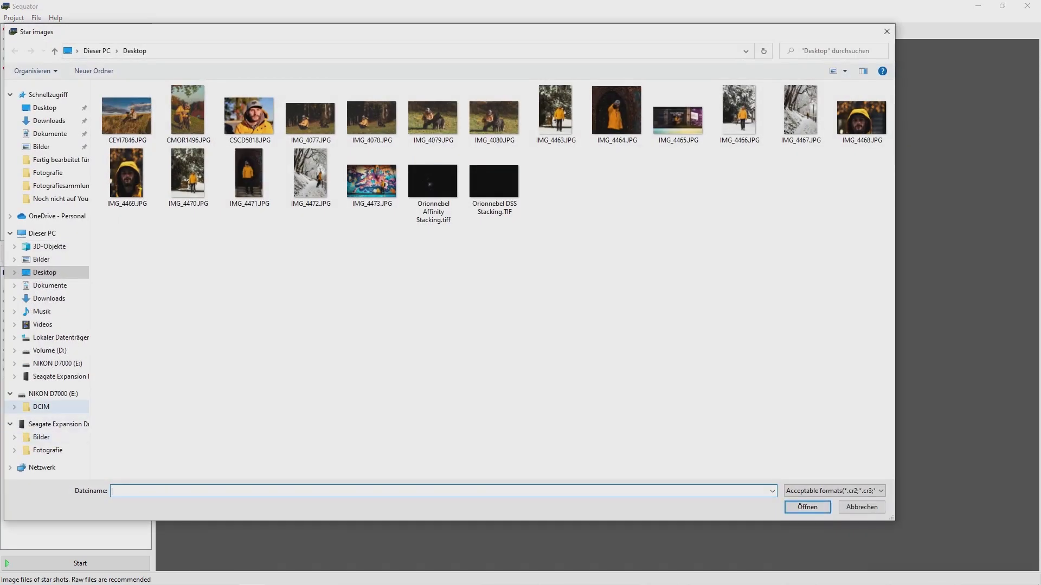
double_click(130, 102)
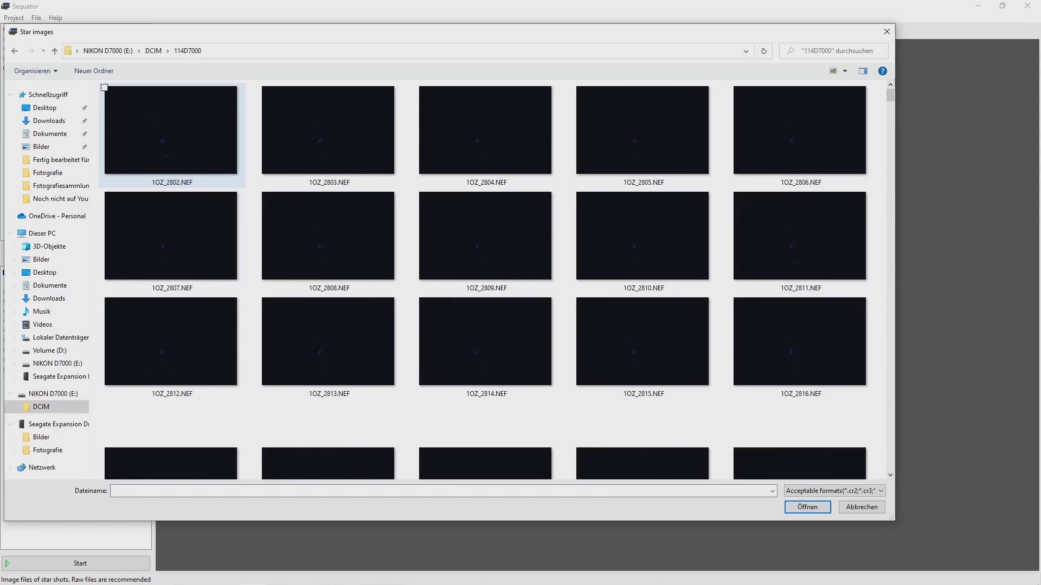
mouse_move(98, 84)
mouse_down()
mouse_move(873, 477)
mouse_move(863, 479)
mouse_up()
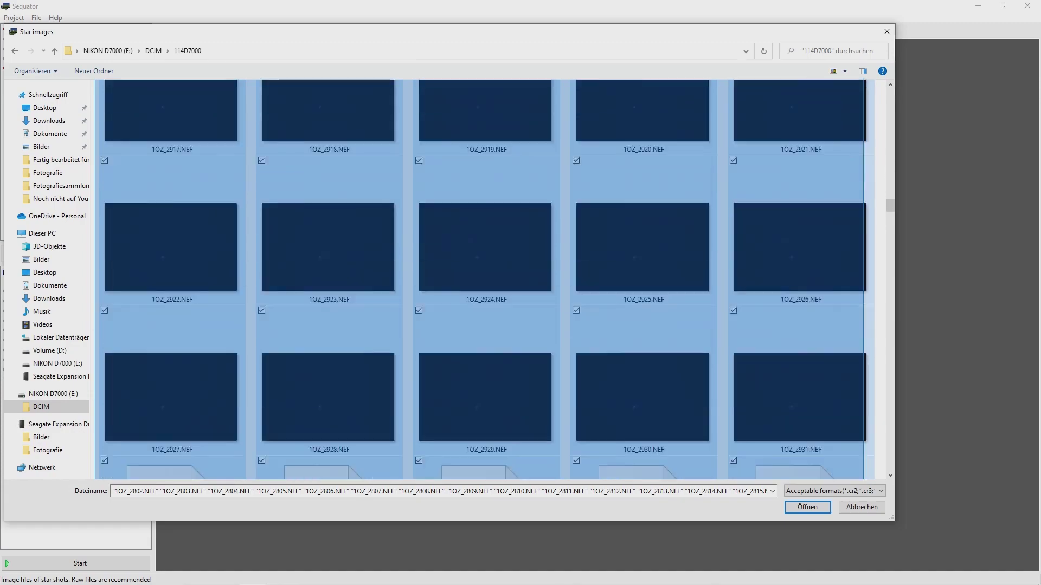
drag(863, 479, 863, 479)
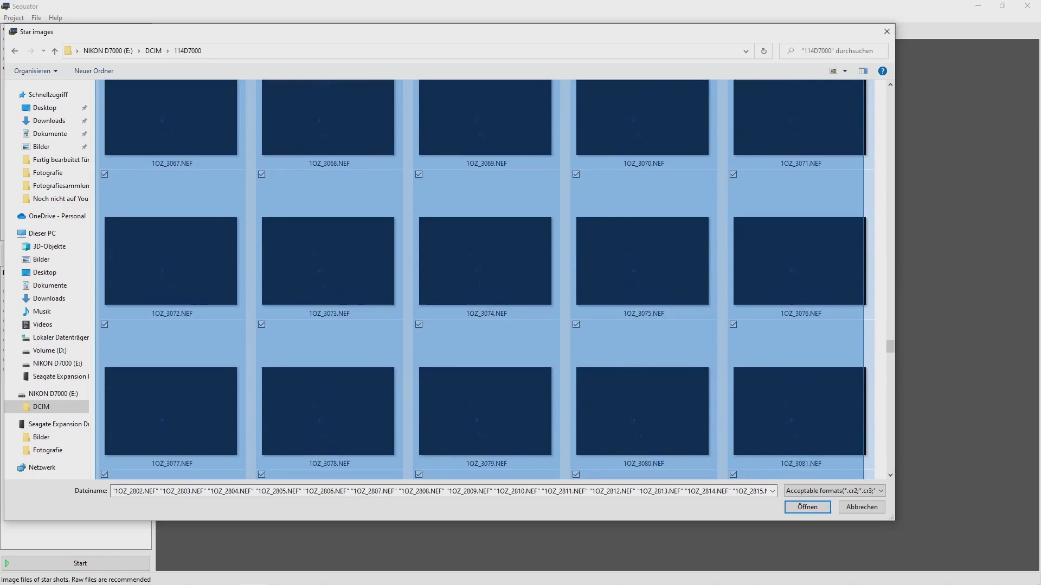
drag(863, 479, 846, 249)
click(807, 506)
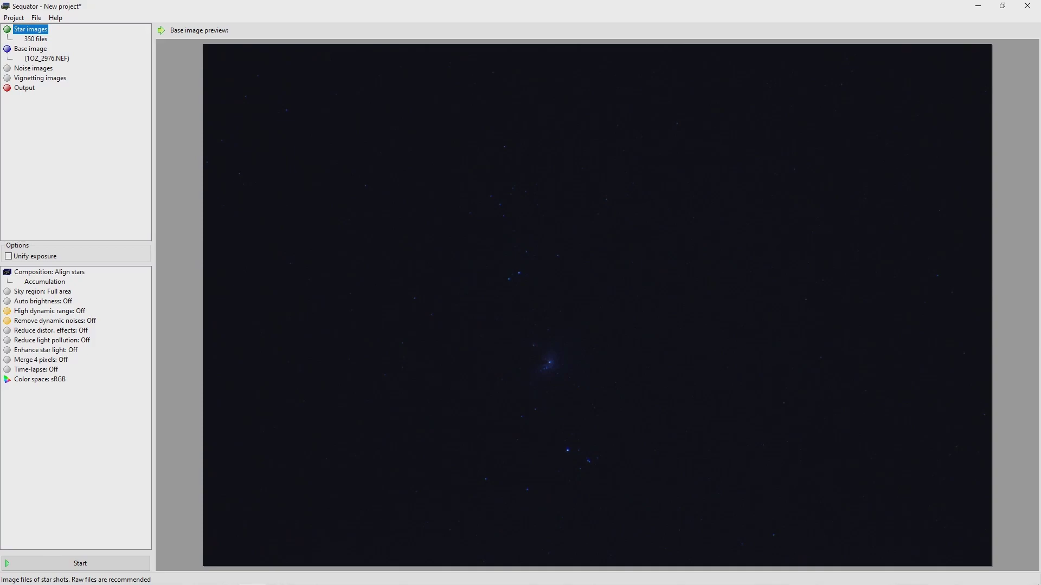
- Load the 50 dark NEF frames, from 1OZ_3152.NEF onward, as noise images
click(33, 68)
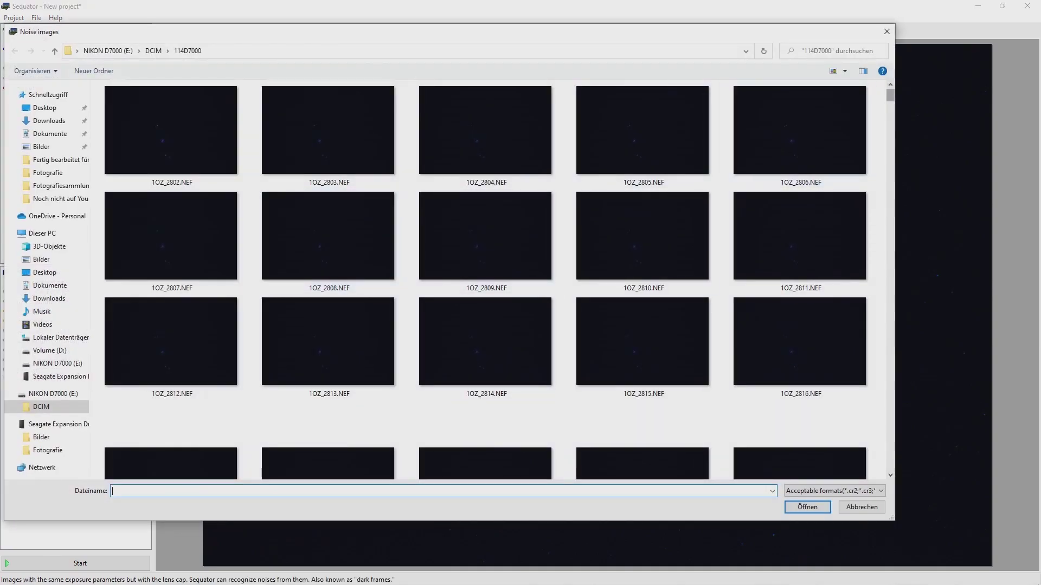
drag(890, 95, 890, 465)
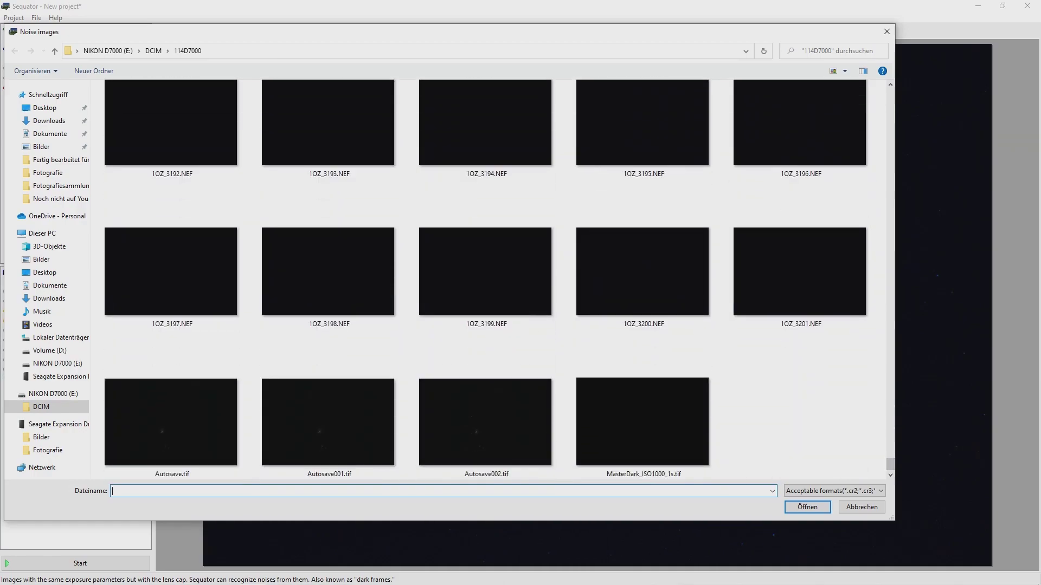
mouse_move(875, 296)
mouse_down()
mouse_move(173, 78)
mouse_move(183, 215)
mouse_up()
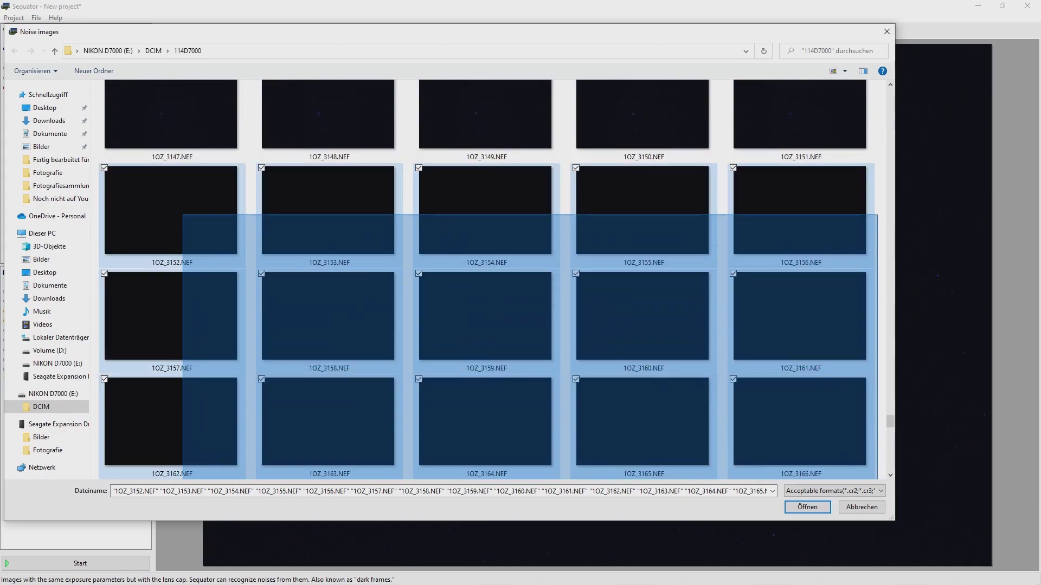
click(807, 507)
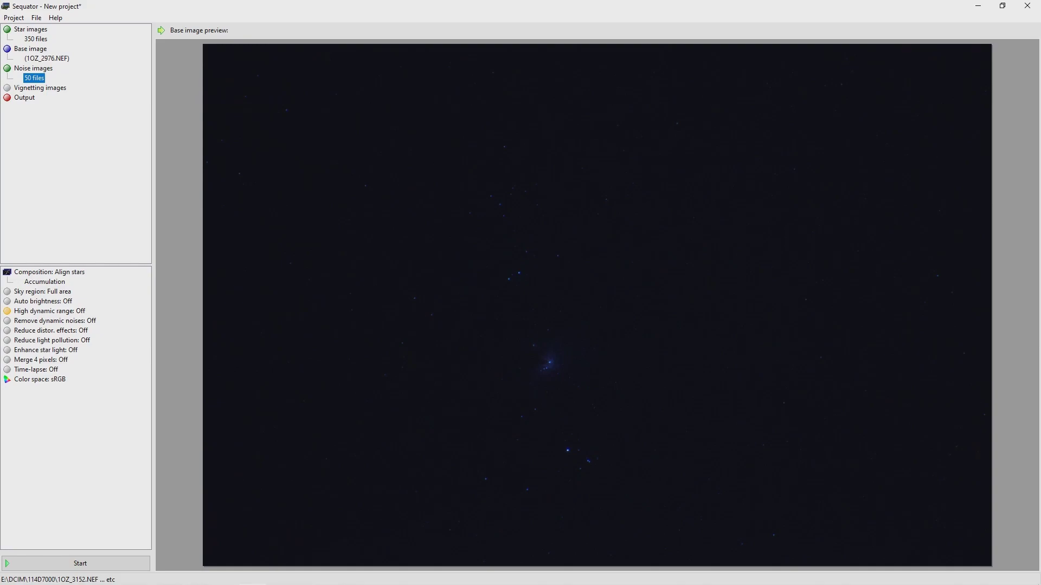
- Save the stacked output as 'Orionnebel Sequator Stacking' on the Desktop
click(25, 97)
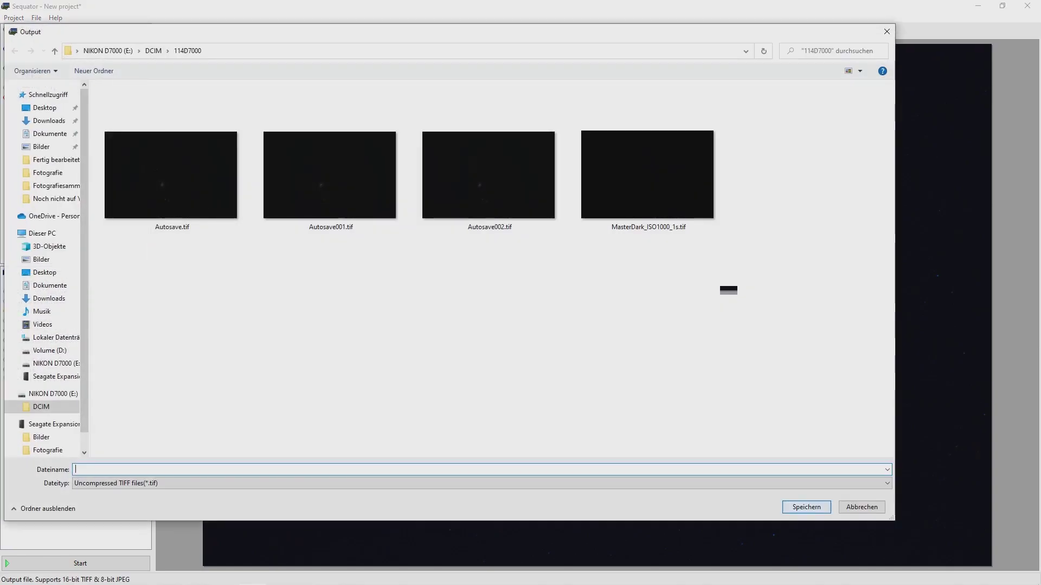
click(45, 107)
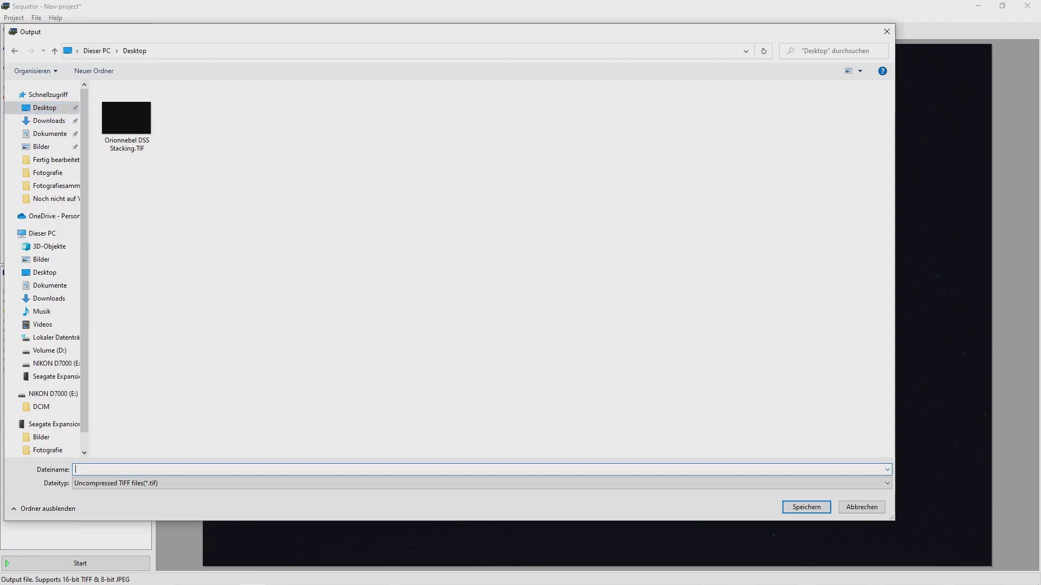
text(Orionne)
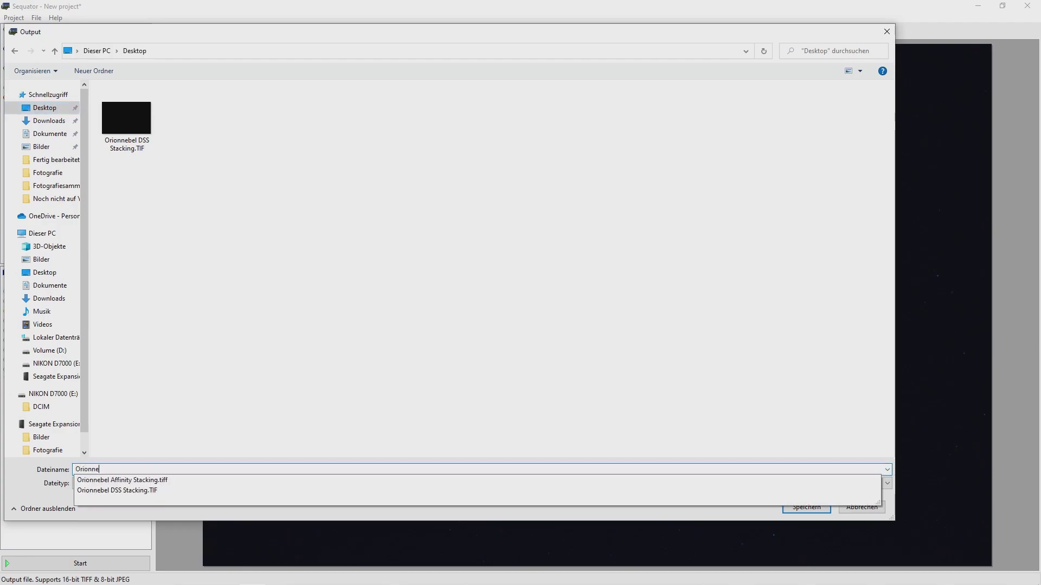
text(bel )
text(Sequato)
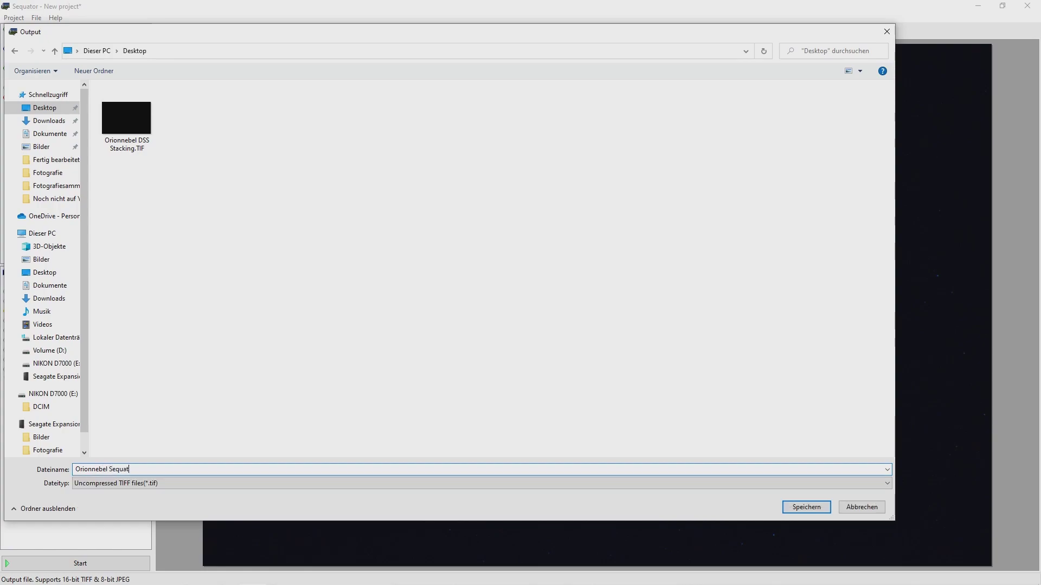
text(r Sta)
text(cking)
key(Return)
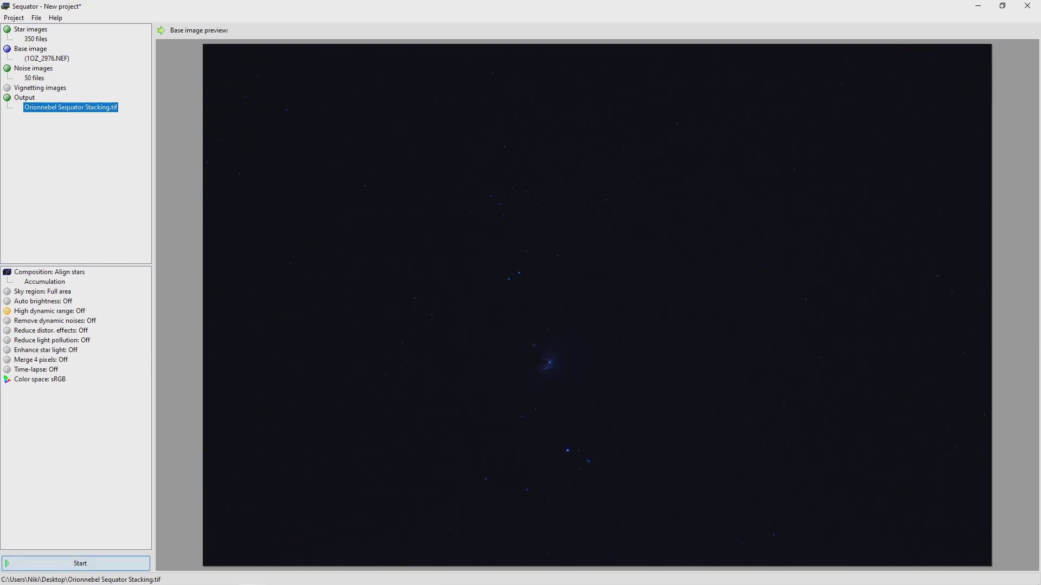
- Run the stacking and close the processing log once it finishes
click(80, 563)
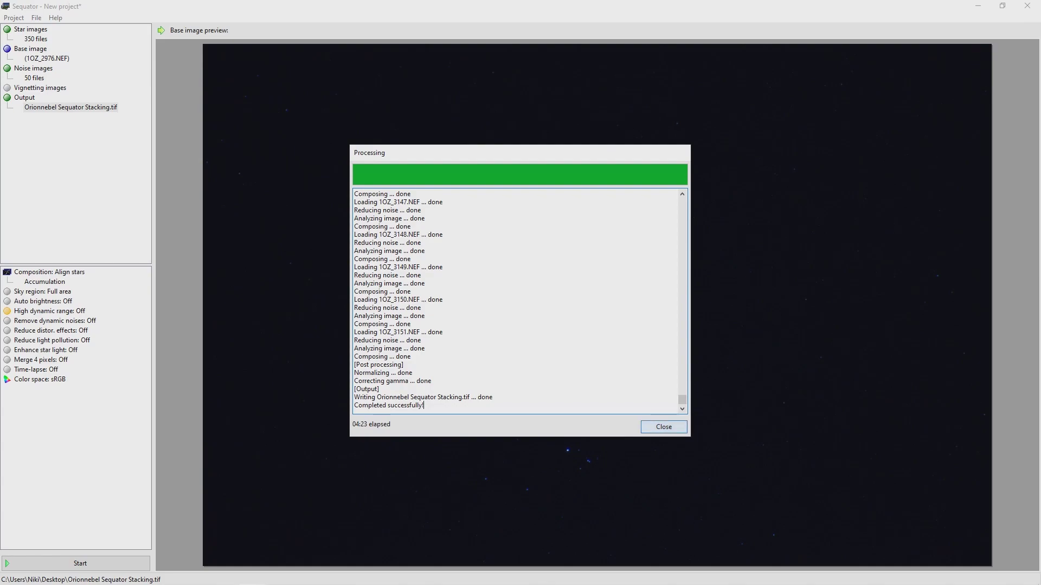
click(663, 427)
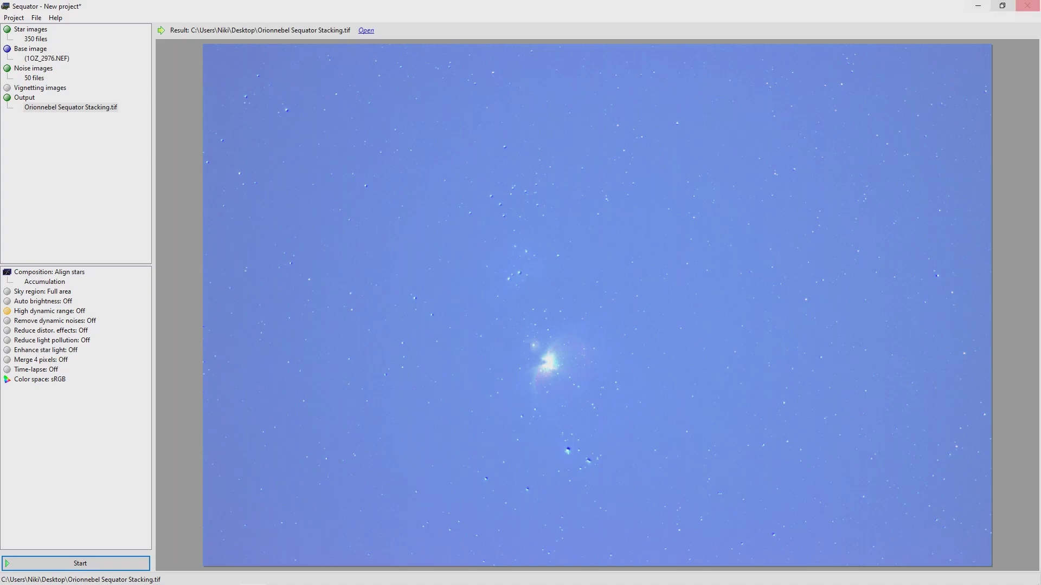
- Quit Sequator without saving the project
click(1027, 5)
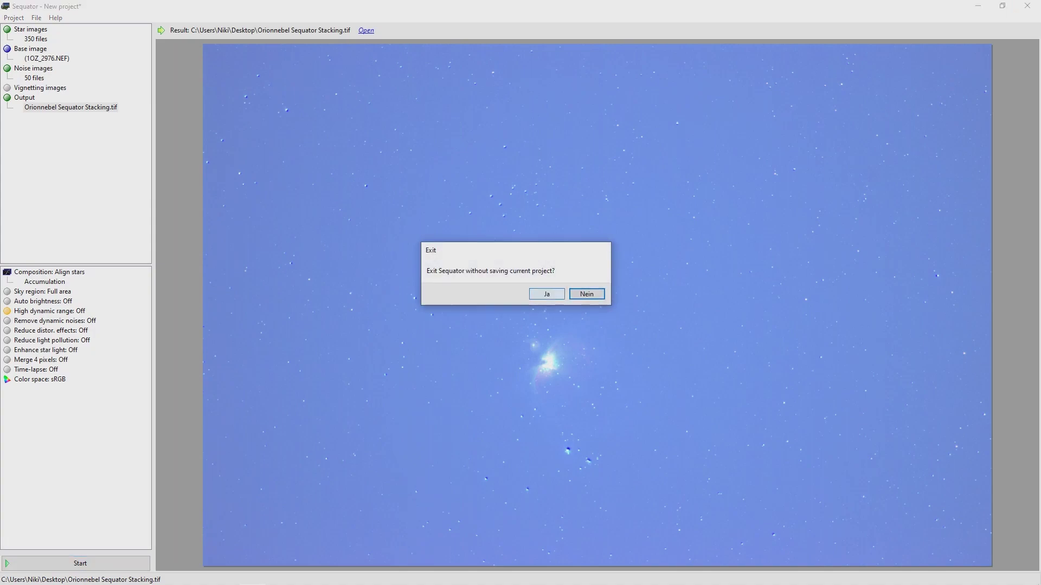
key(Left)
key(Return)
- View the Sequator stack, then the Orionnebel DSS Stacking.TIF, in Photos
double_click(96, 182)
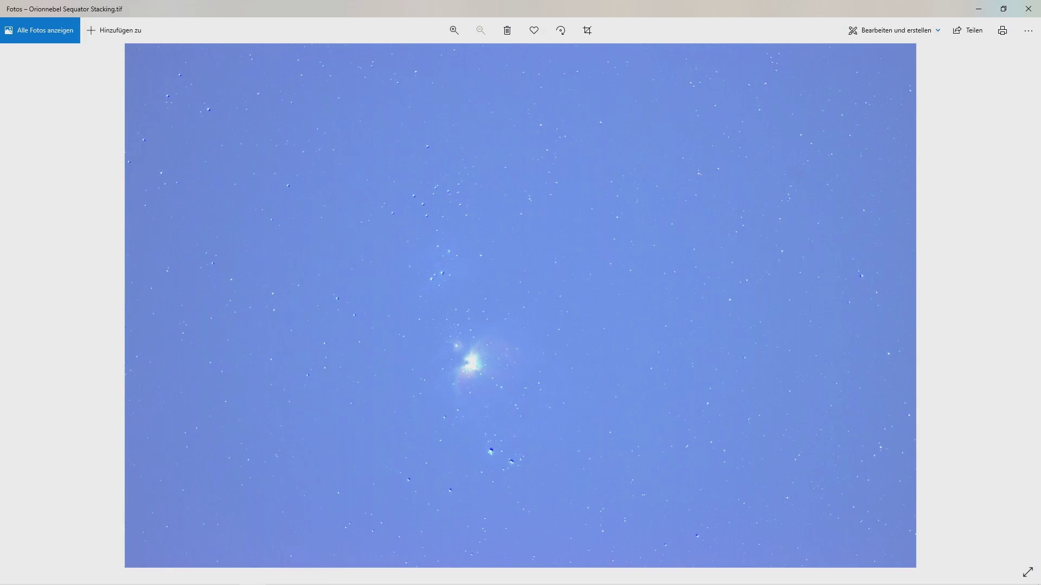
click(1027, 8)
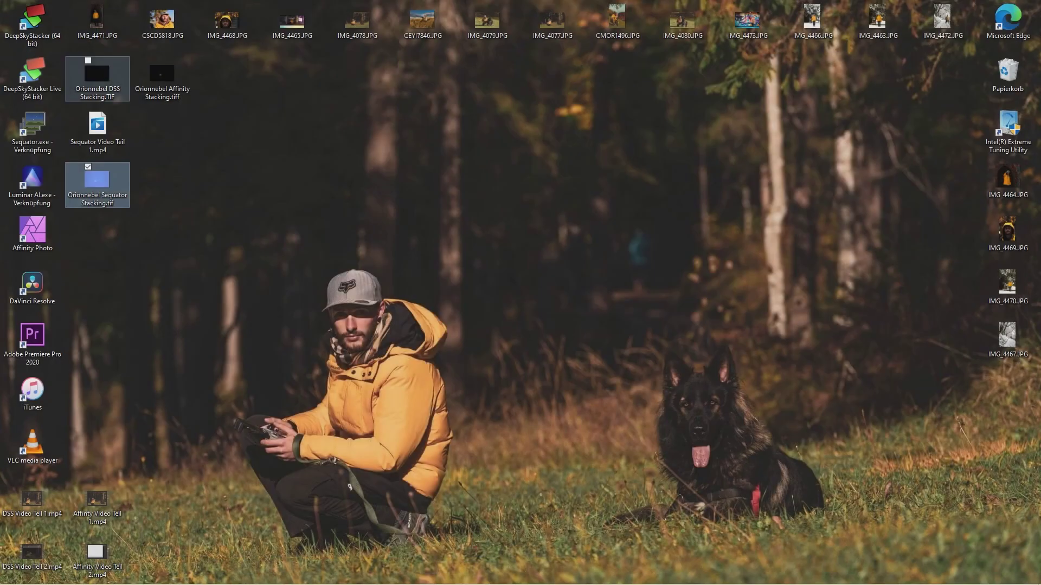
click(97, 76)
double_click(97, 76)
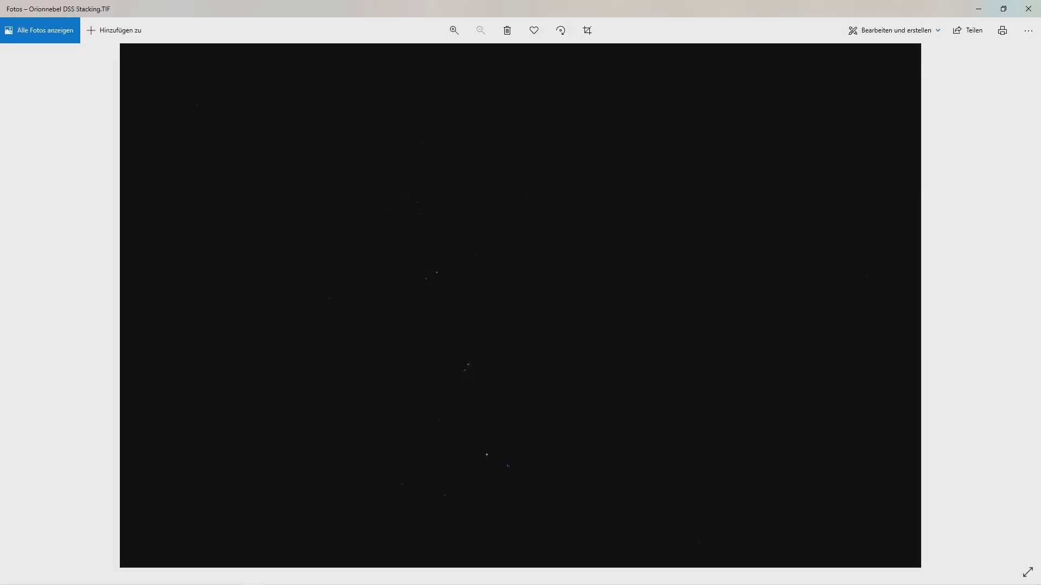
click(1027, 9)
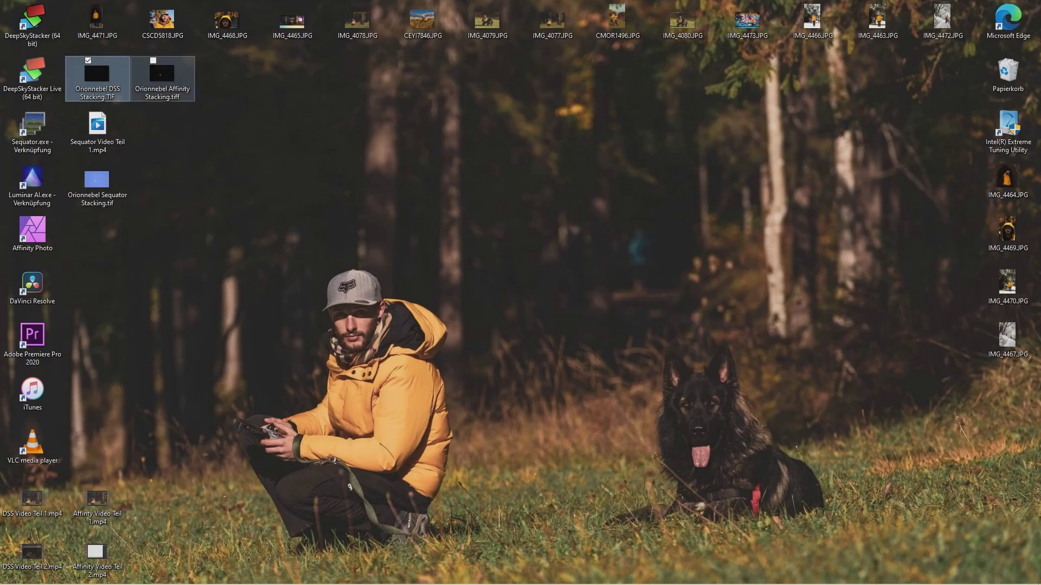
- View the Affinity stack, then reopen the Sequator stack to compare
double_click(162, 76)
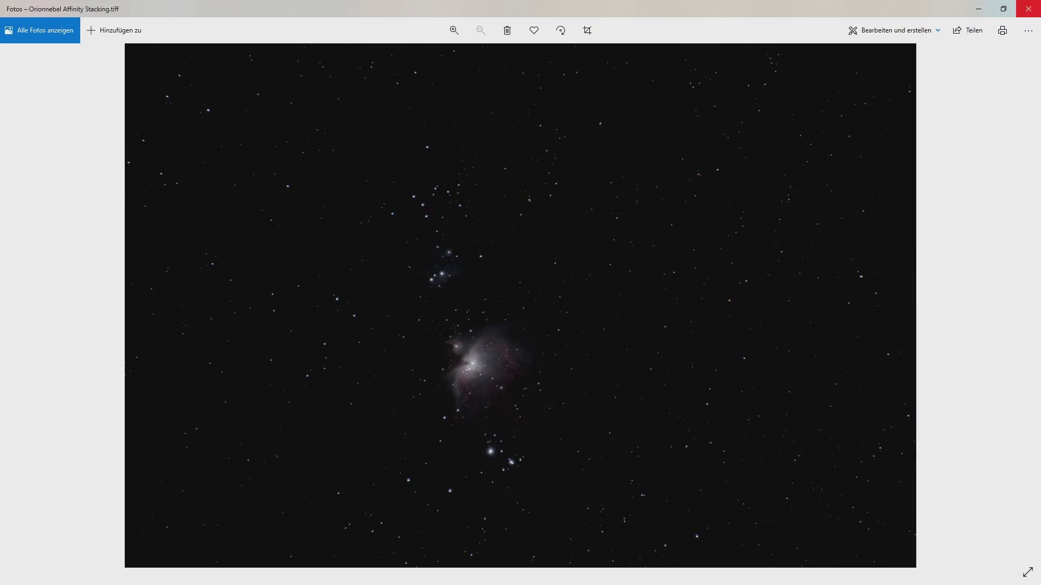
click(1028, 9)
click(97, 195)
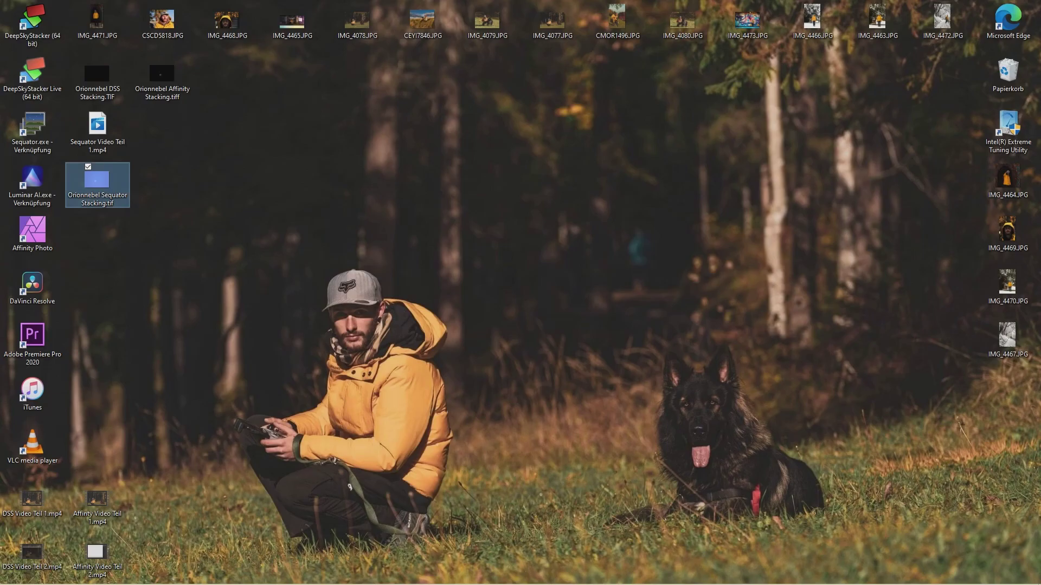
double_click(98, 187)
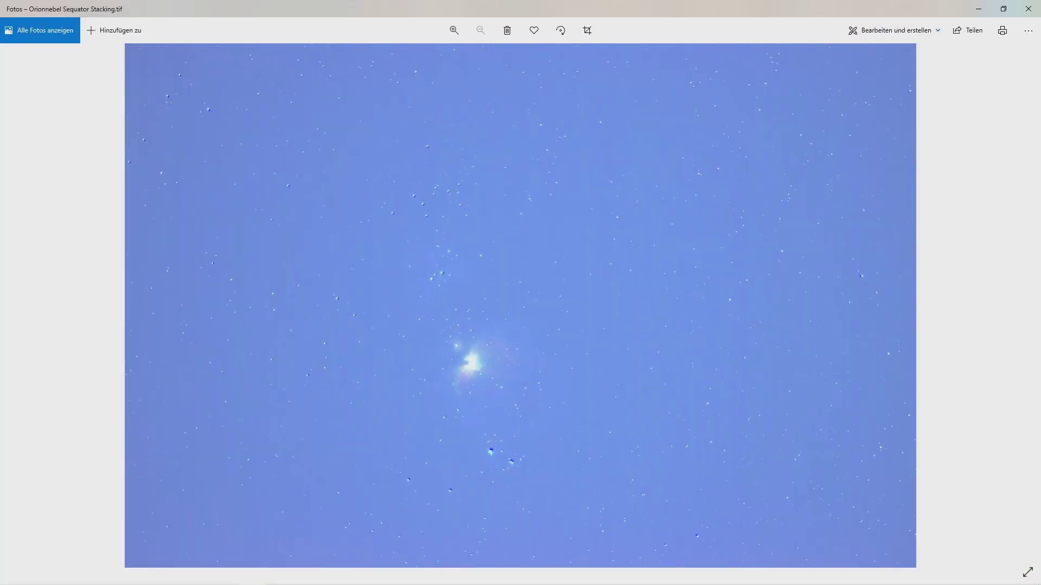
click(1028, 8)
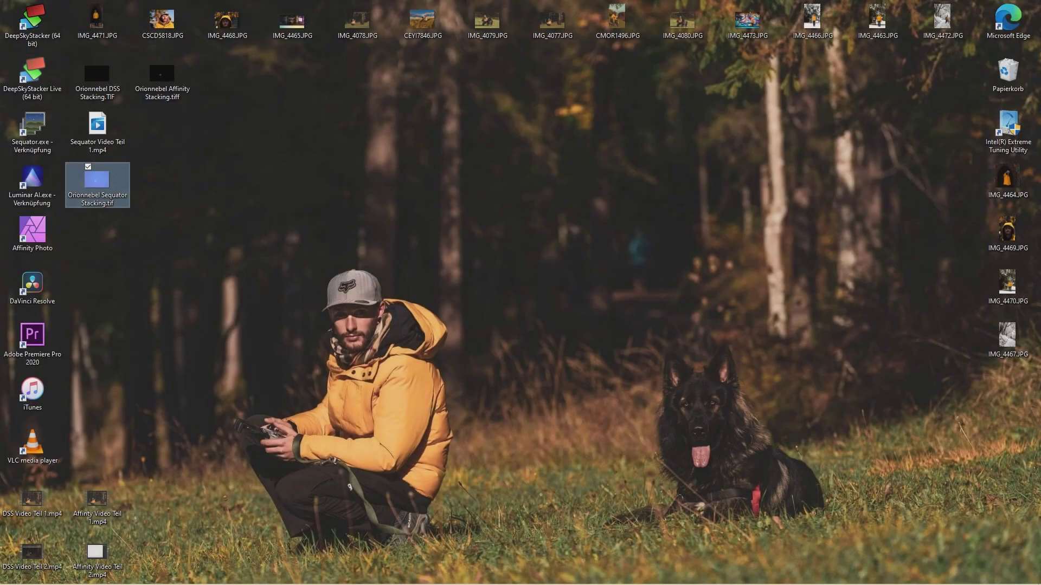